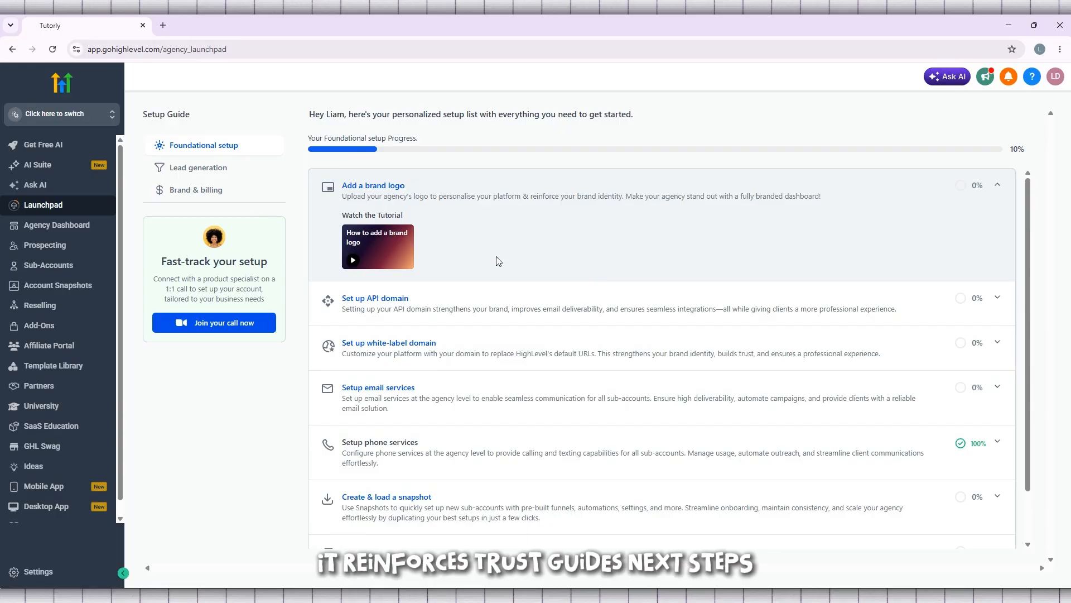
Switch from the agency view to the Tutorly sub-account.
{"action": "scroll", "coordinate": [483, 249], "scroll_direction": "down", "scroll_amount": 1}
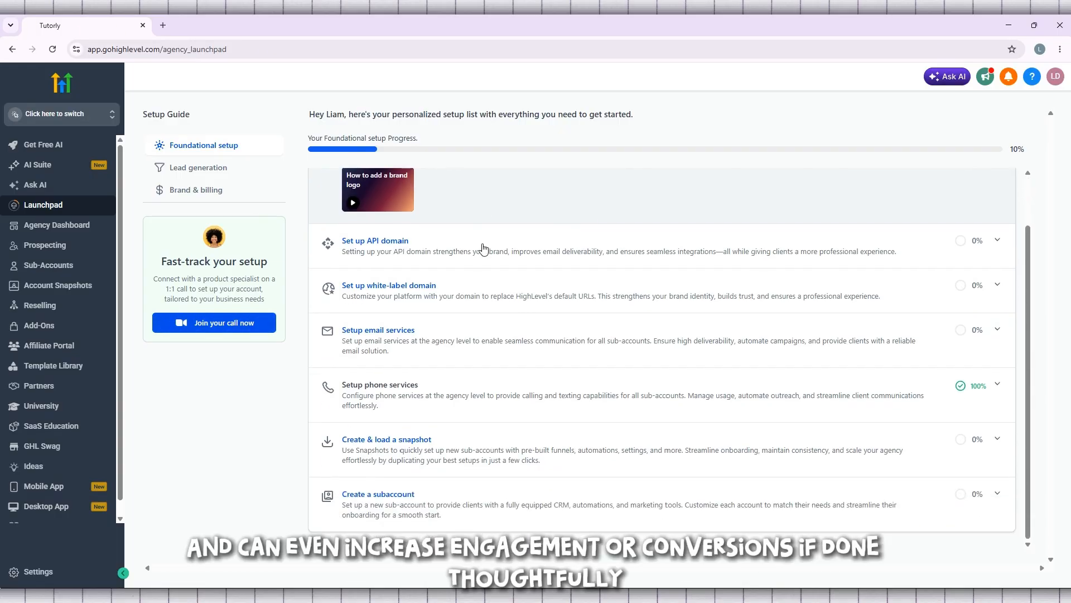
{"action": "scroll", "coordinate": [480, 244], "scroll_direction": "up", "scroll_amount": 1}
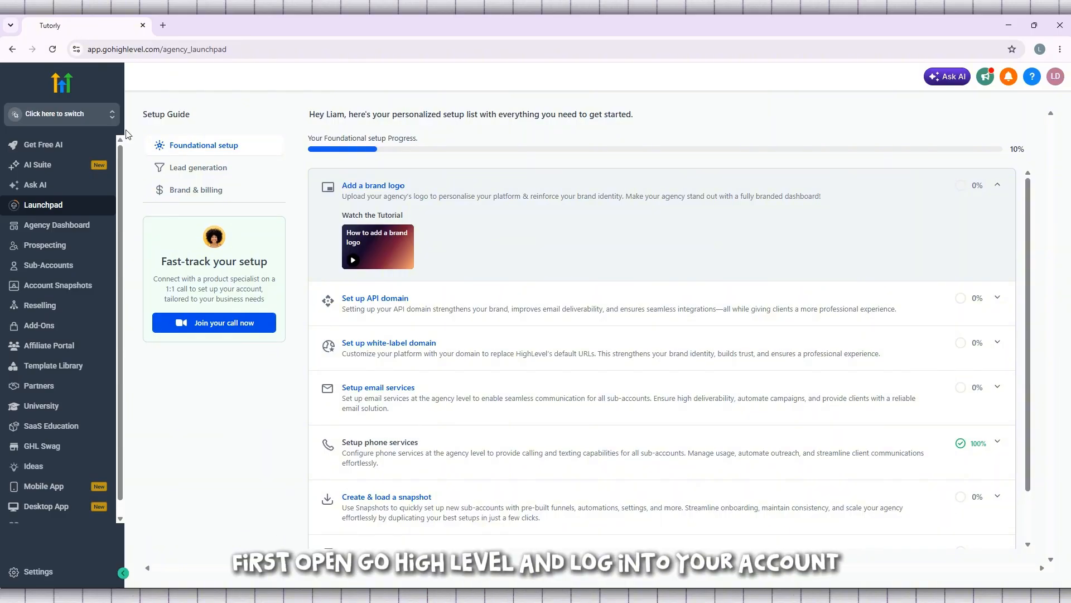
{"action": "left_click", "coordinate": [65, 114]}
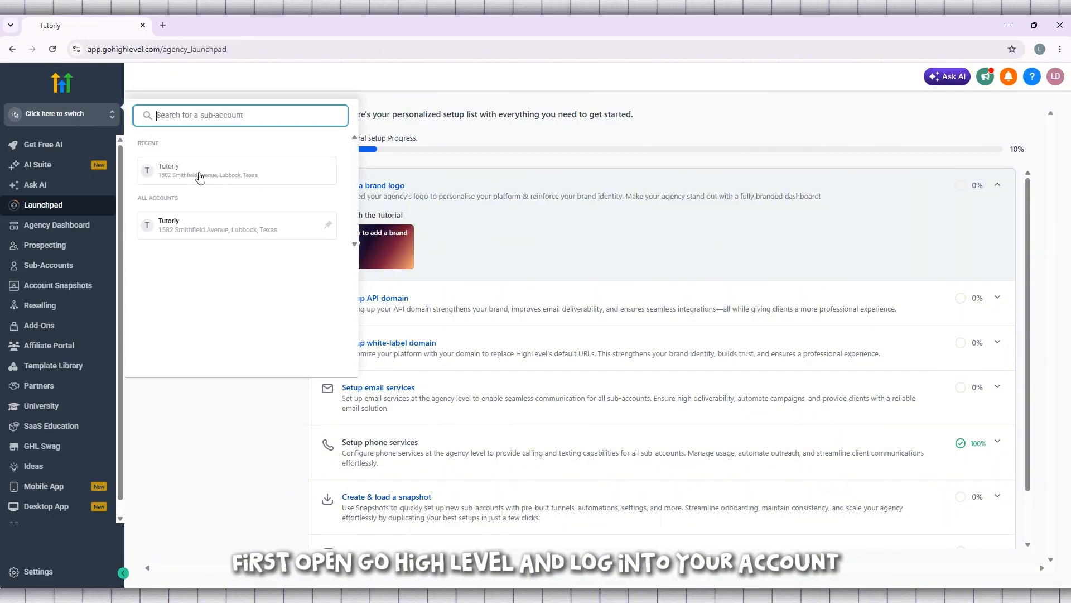
{"action": "left_click", "coordinate": [232, 175]}
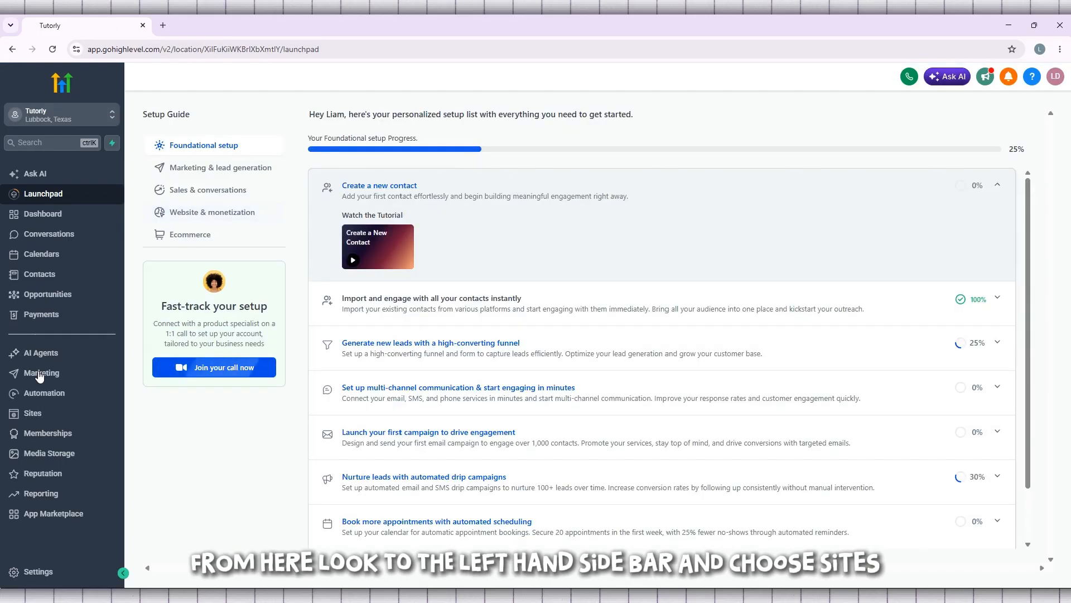
Open the Educational Tutoring website from the list of websites in Sites.
{"action": "left_click", "coordinate": [38, 418]}
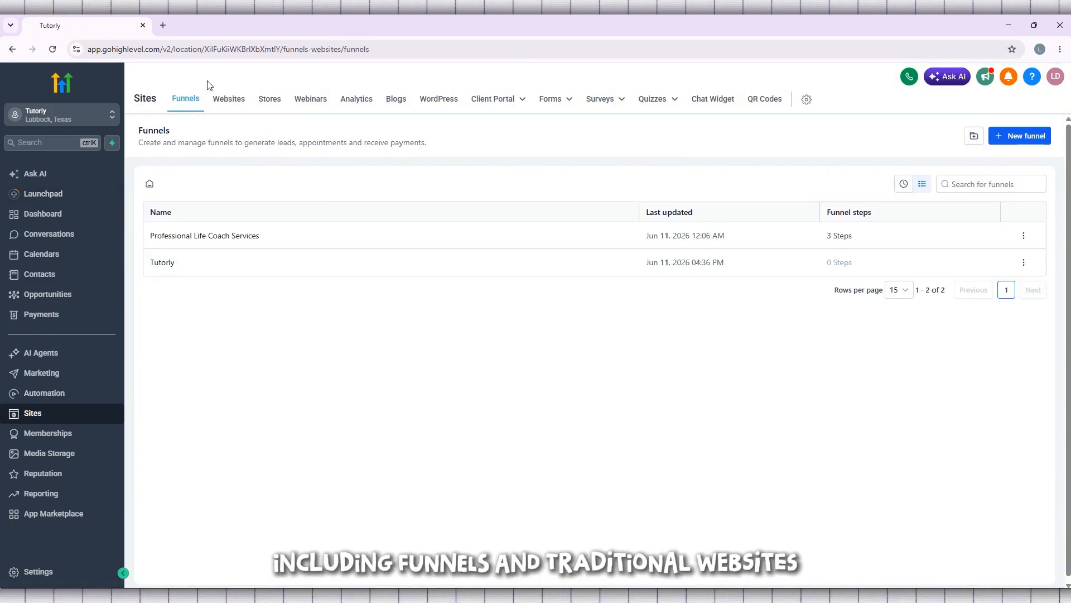
{"action": "mouse_move", "coordinate": [239, 98]}
{"action": "left_mouse_down"}
{"action": "mouse_move", "coordinate": [222, 94]}
{"action": "mouse_move", "coordinate": [242, 97]}
{"action": "left_mouse_up"}
{"action": "left_click", "coordinate": [229, 99]}
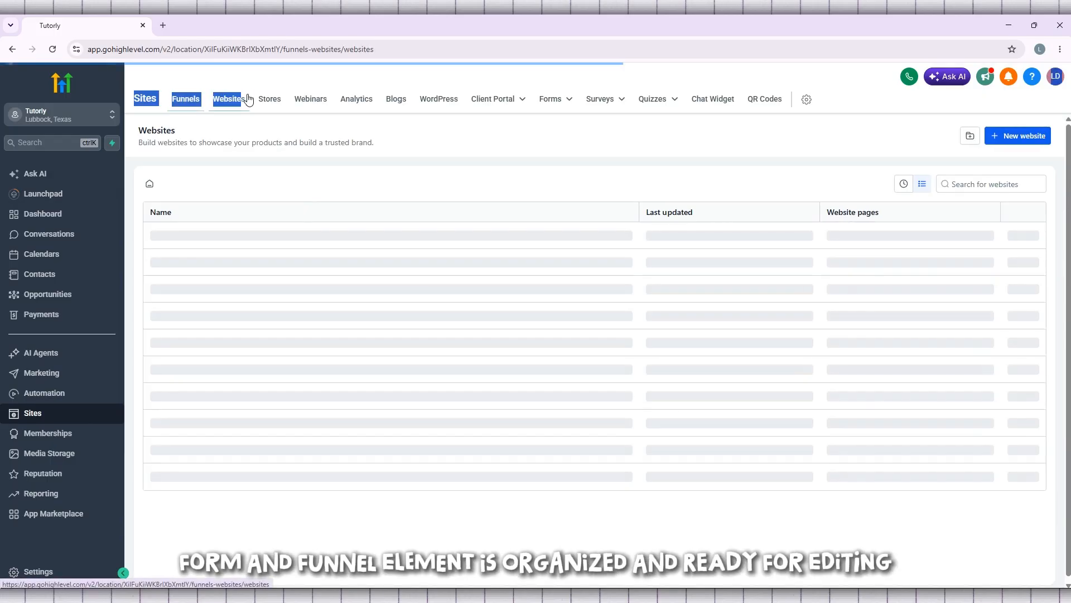
{"action": "left_click", "coordinate": [179, 113]}
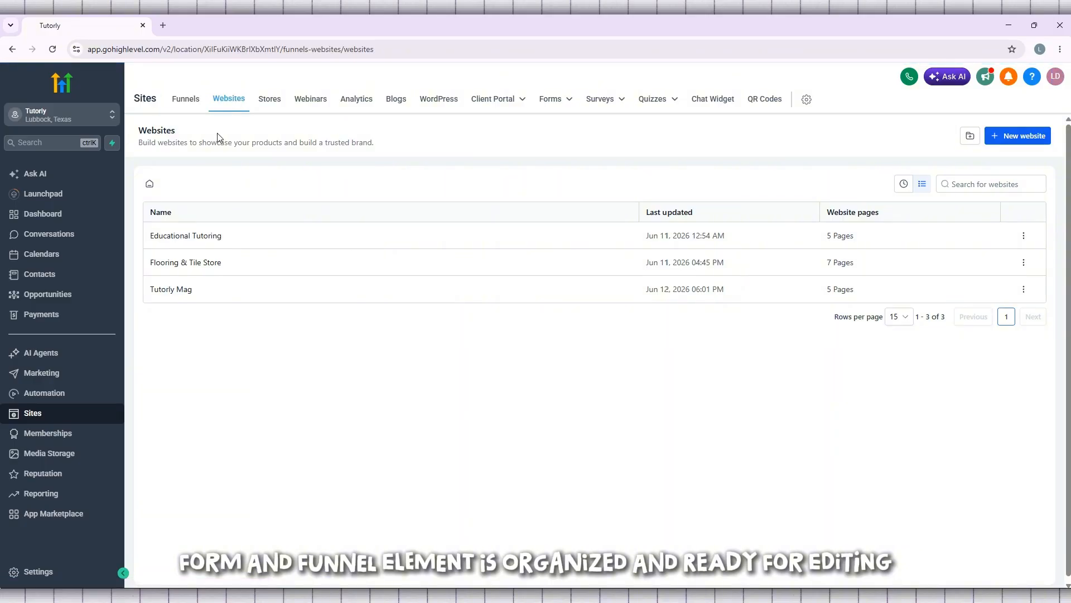
{"action": "triple_click", "coordinate": [250, 95]}
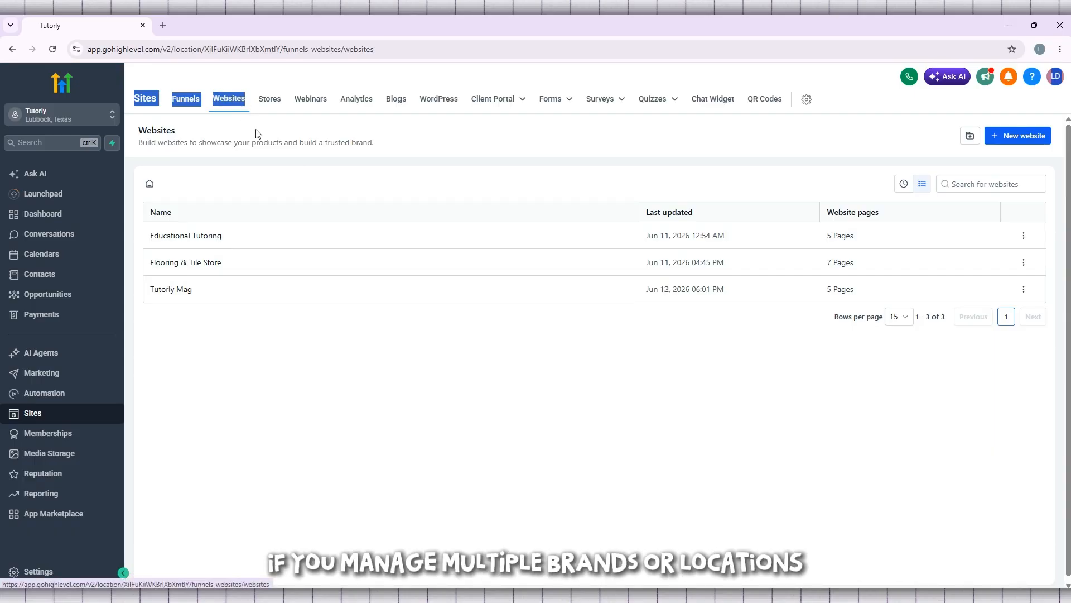
{"action": "left_click", "coordinate": [224, 110]}
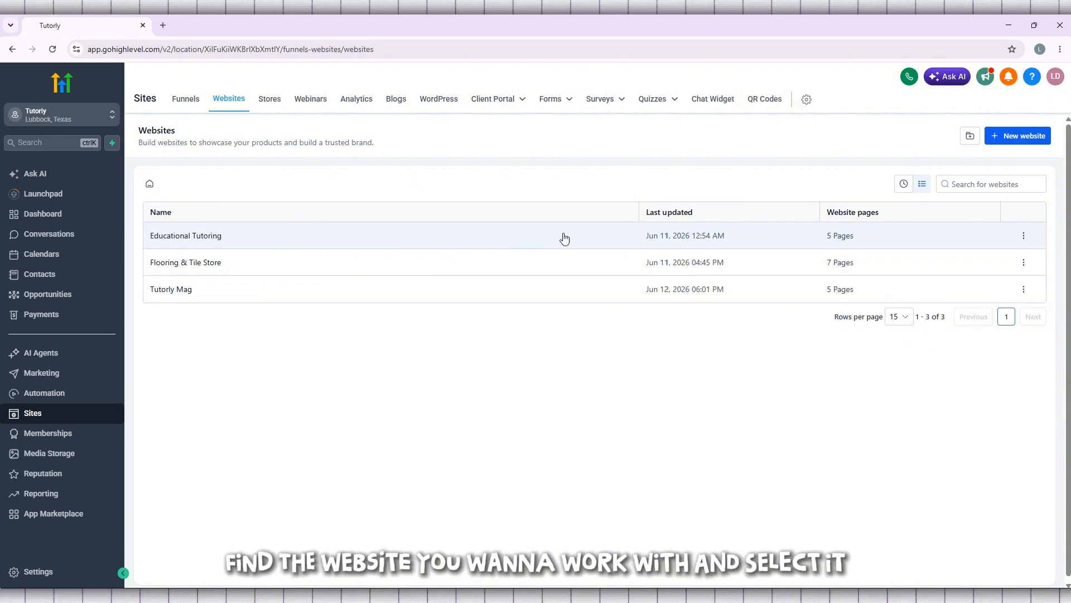
{"action": "left_click", "coordinate": [596, 238]}
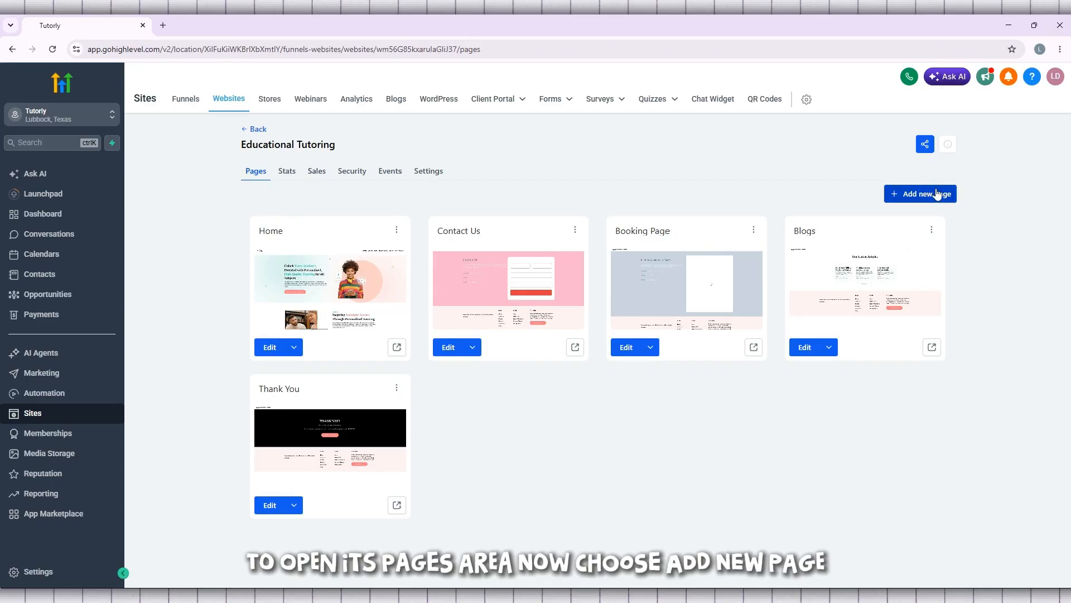
Start a new page for the Educational Tutoring website and name it Thank You.
{"action": "left_click", "coordinate": [918, 195]}
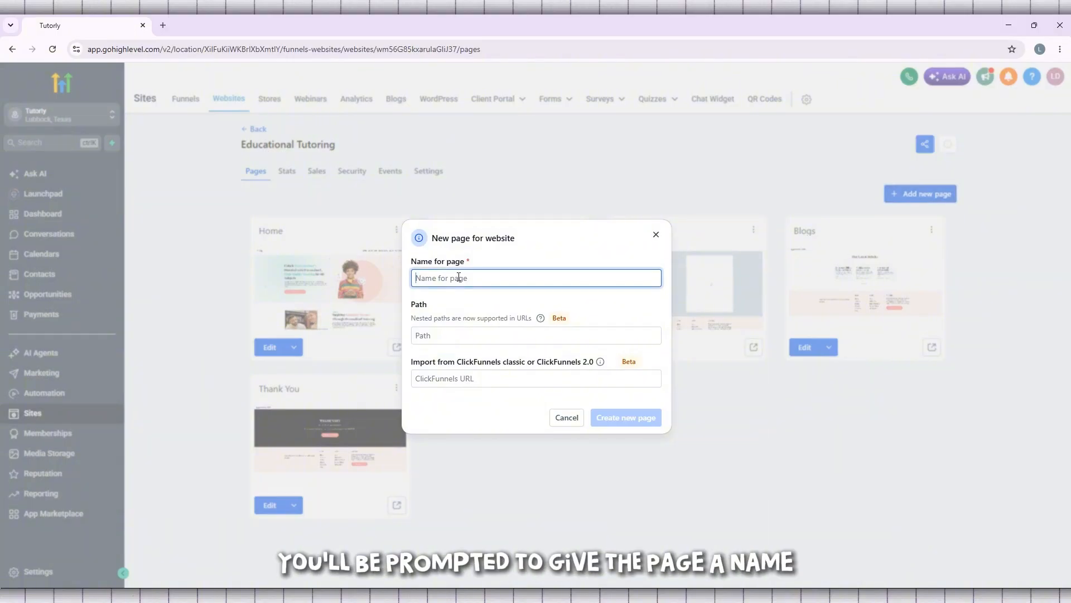
{"action": "type", "text": "Than"}
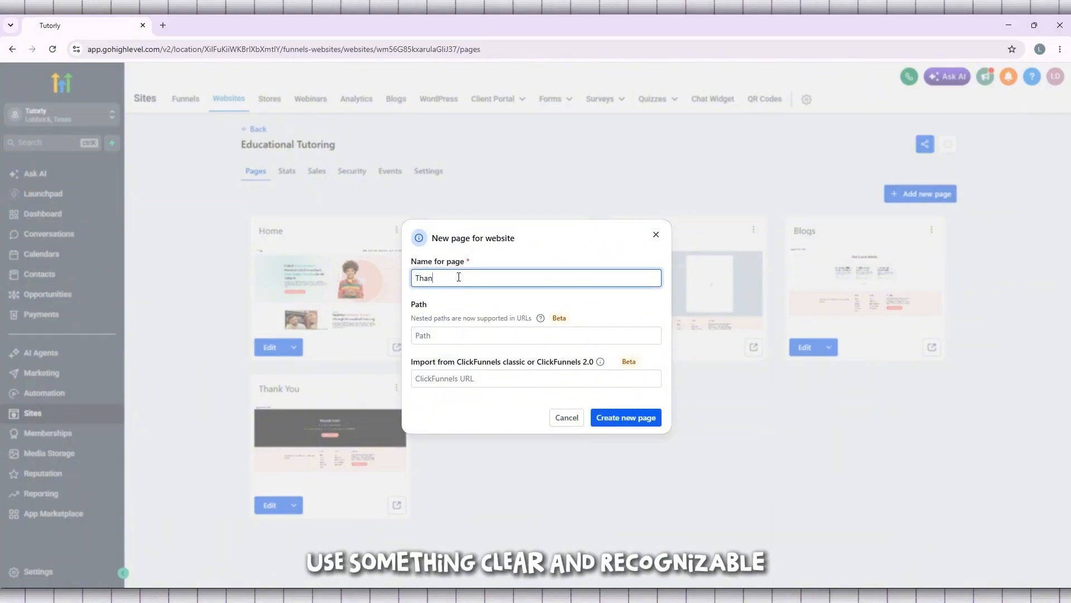
{"action": "type", "text": "k You"}
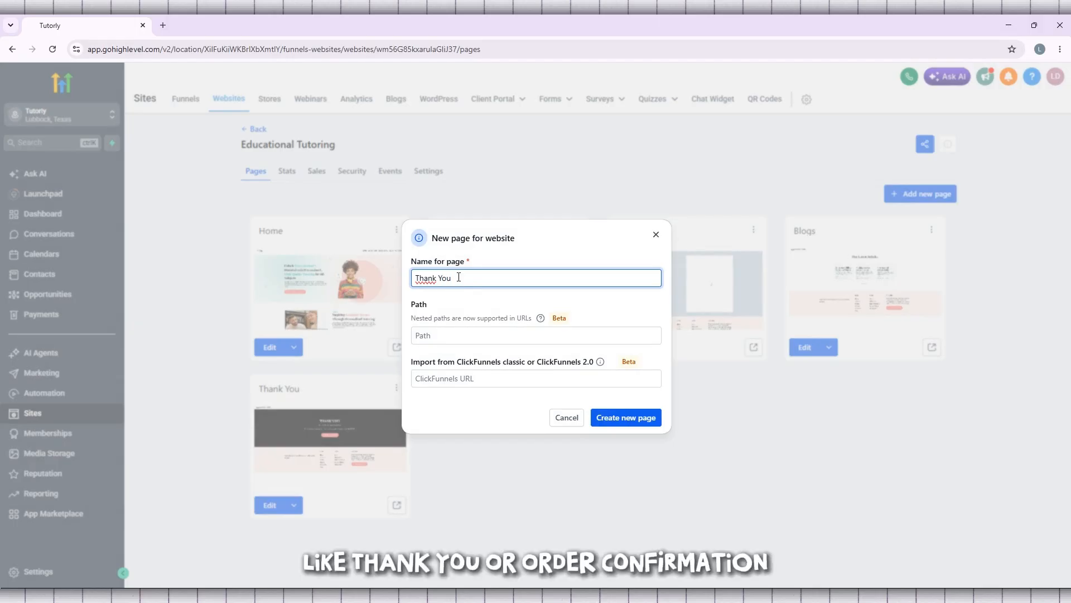
{"action": "left_click", "coordinate": [508, 337]}
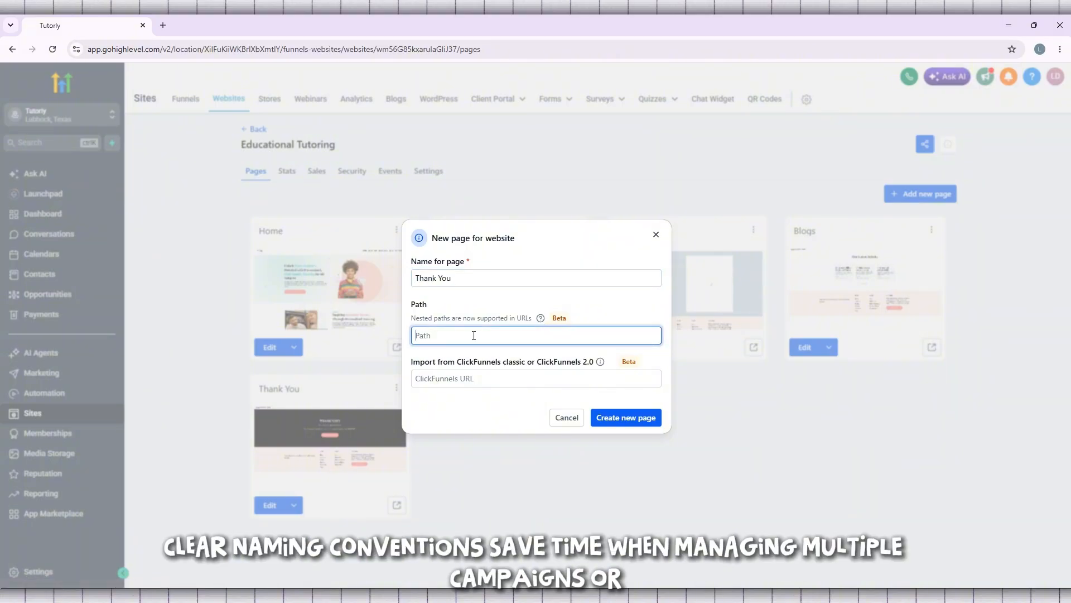
{"action": "left_click", "coordinate": [490, 279]}
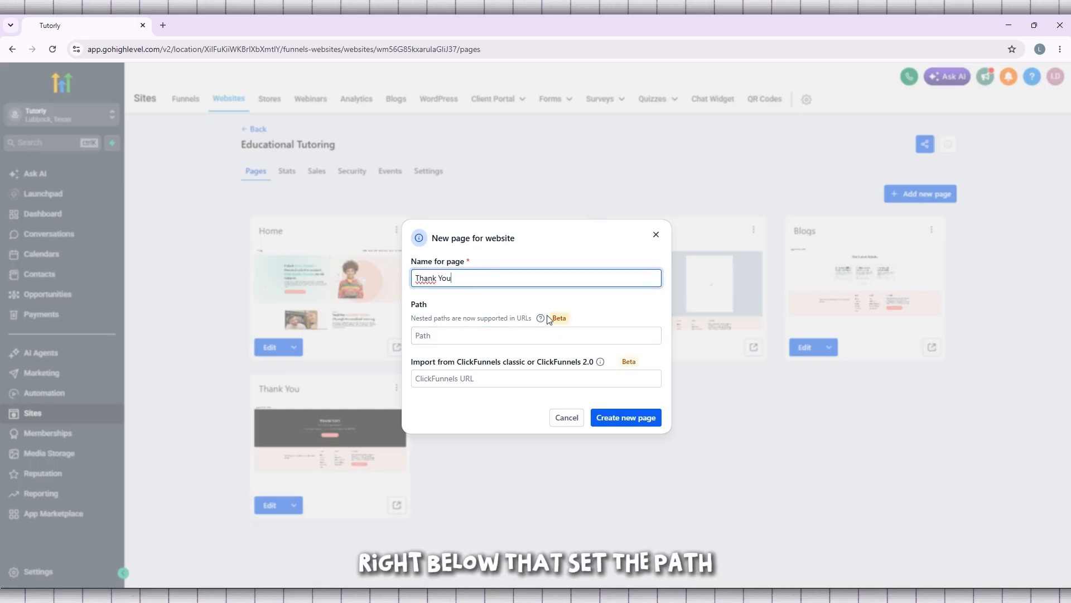
Set the new page's path to /thankyou, leave the ClickFunnels import empty, and create the page.
{"action": "left_click", "coordinate": [436, 340]}
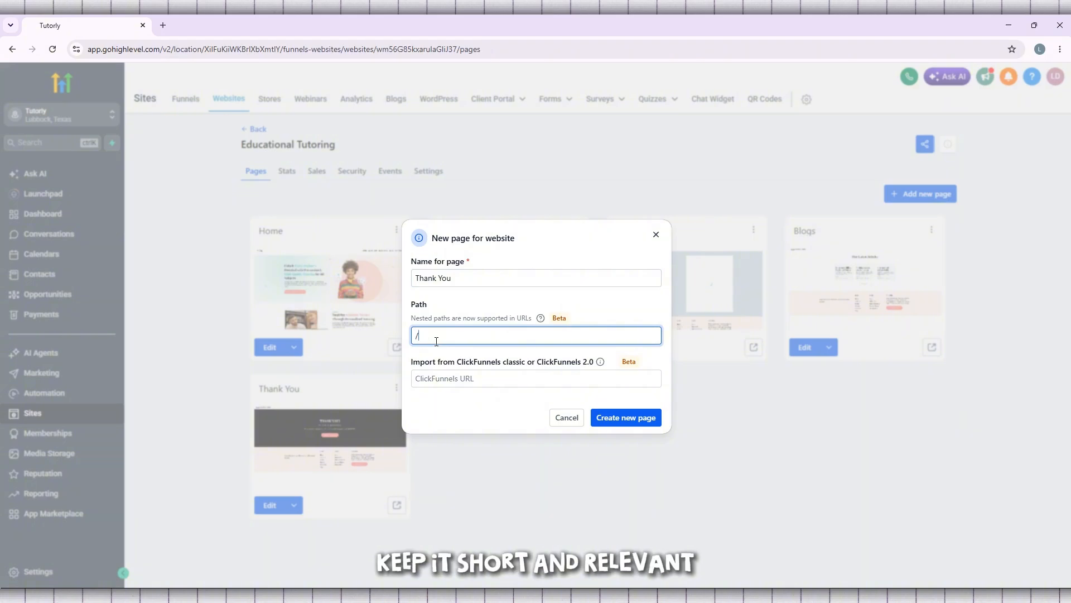
{"action": "type", "text": "thankyou"}
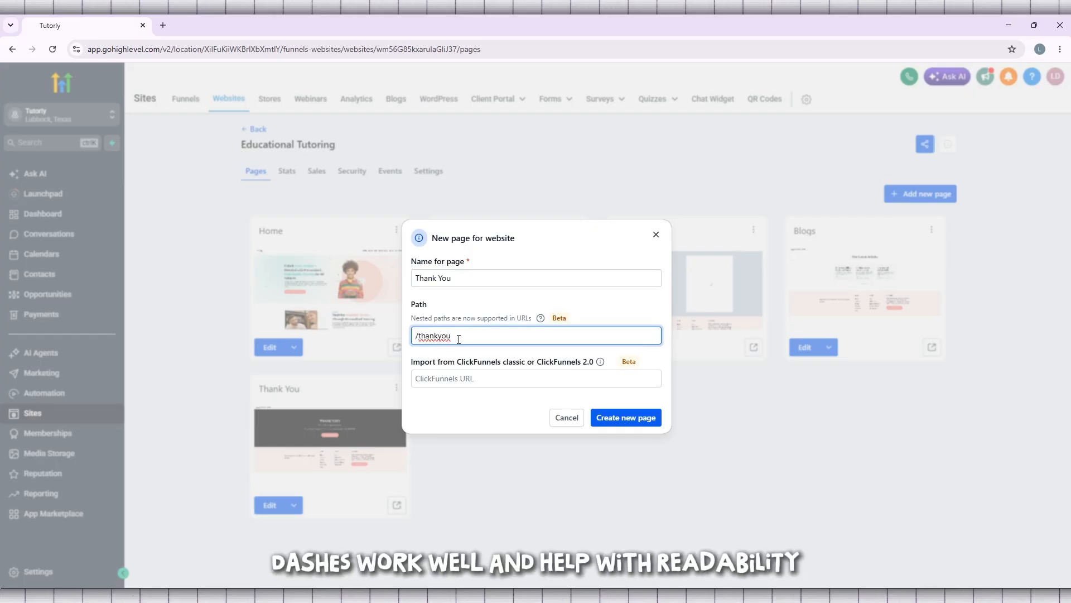
{"action": "left_click", "coordinate": [518, 381]}
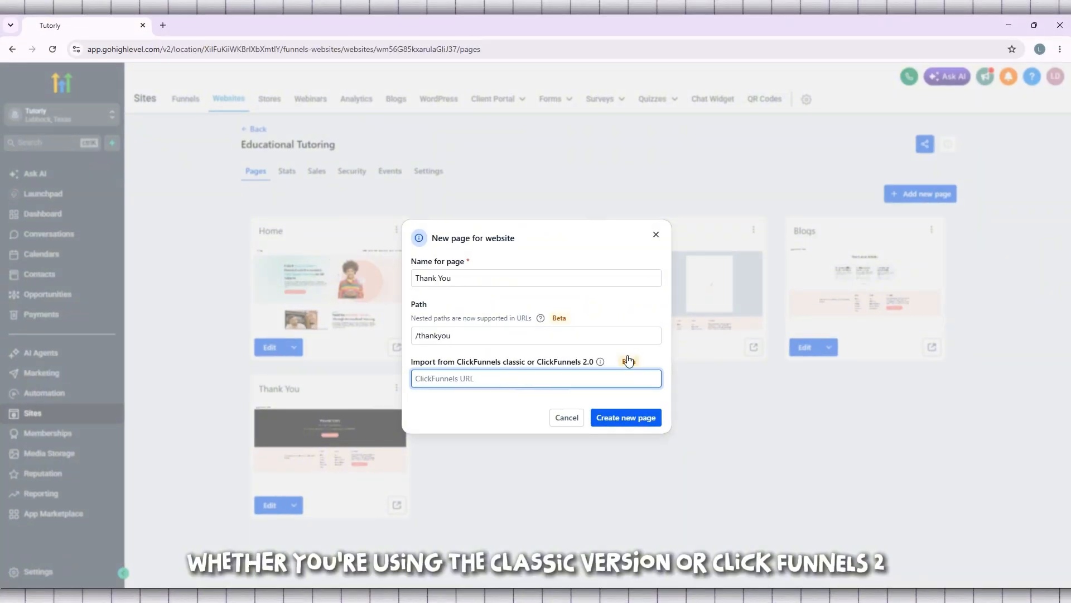
{"action": "left_click_drag", "start_coordinate": [595, 363], "coordinate": [477, 365]}
{"action": "left_click", "coordinate": [479, 366]}
{"action": "left_click", "coordinate": [493, 379]}
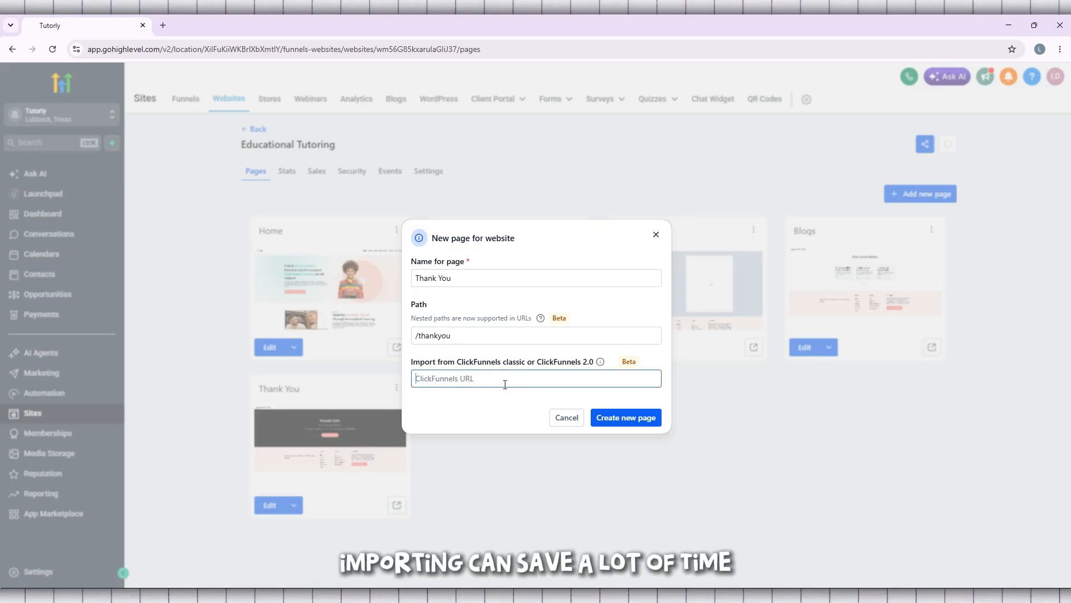
{"action": "left_click", "coordinate": [634, 421]}
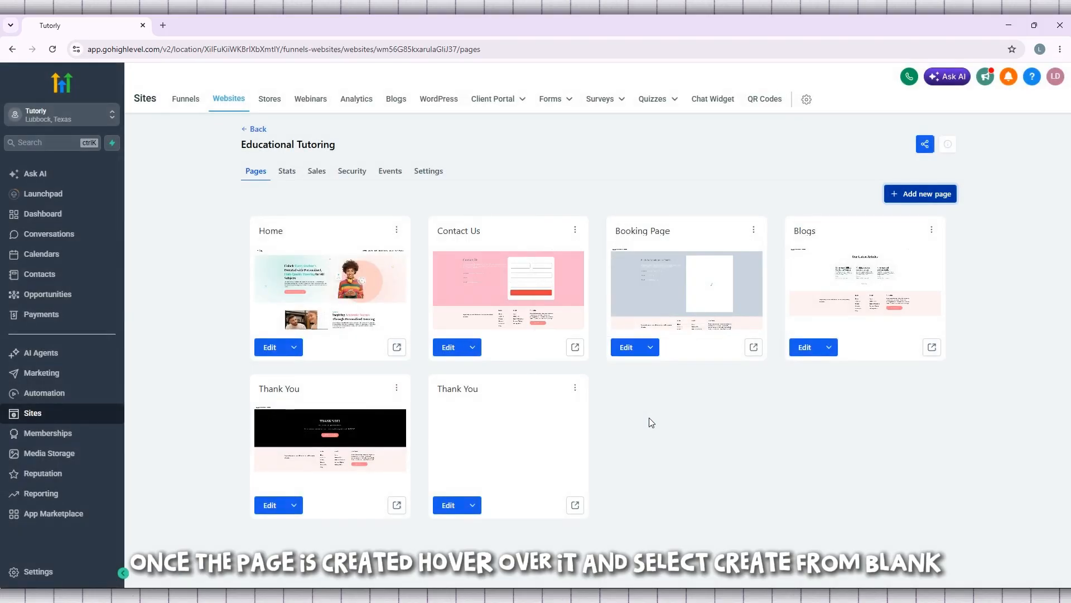
Build the new, empty Thank You page from blank and place a Headline element on its canvas.
{"action": "mouse_move", "coordinate": [509, 436]}
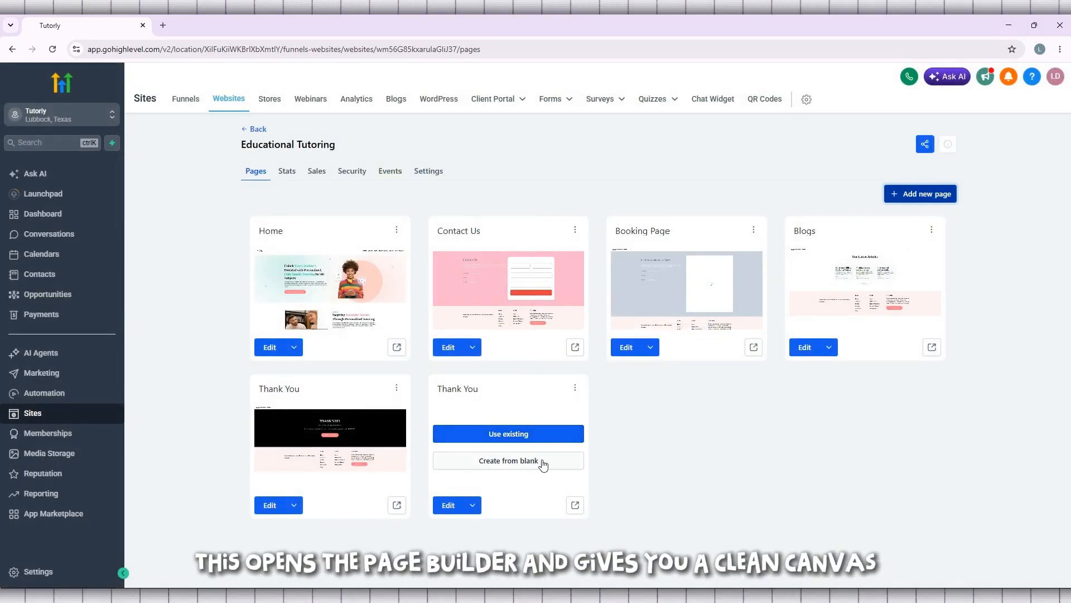
{"action": "left_click", "coordinate": [505, 460]}
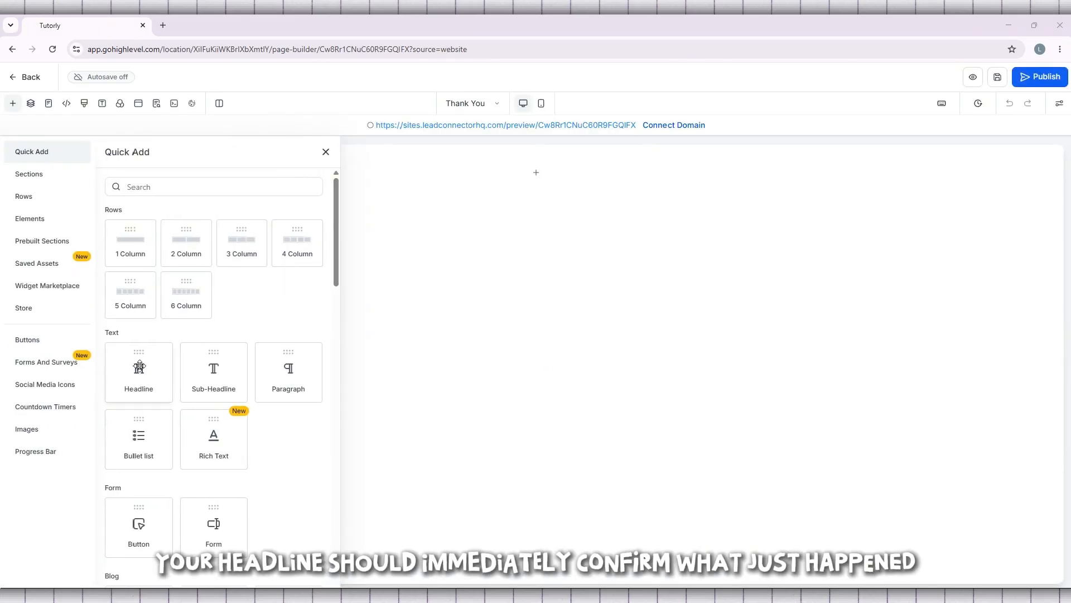
{"action": "left_click_drag", "start_coordinate": [140, 366], "coordinate": [512, 202]}
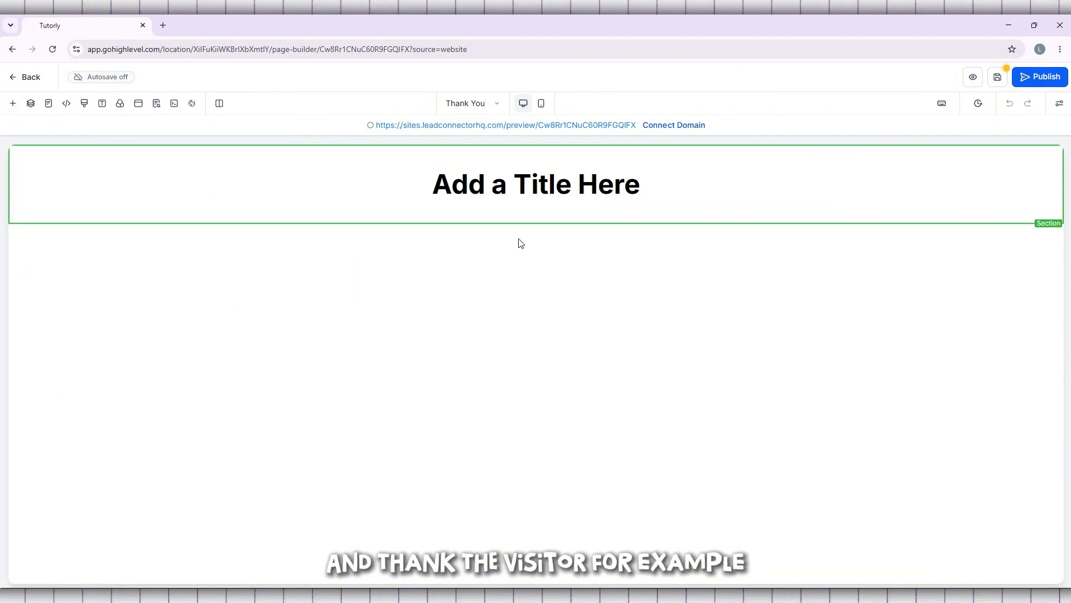
Replace the headline's placeholder text with "Thank You".
{"action": "left_click", "coordinate": [530, 178]}
{"action": "type", "text": "tHANK"}
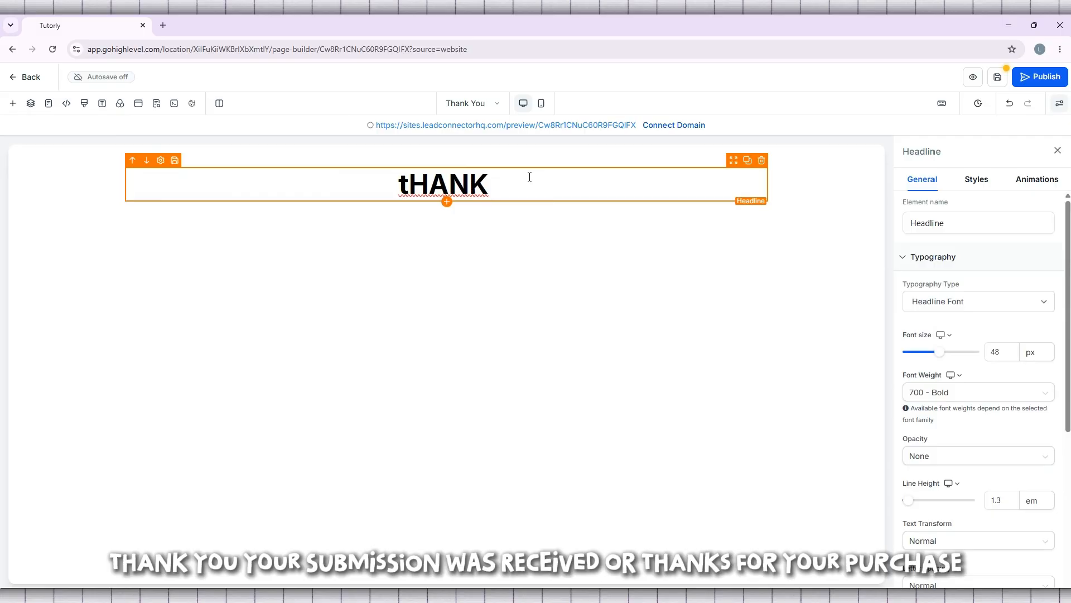
{"action": "key", "text": "BackSpace"}
{"action": "key", "text": "BackSpace"}
{"action": "key", "text": "BackSpace"}
{"action": "key", "text": "BackSpace"}
{"action": "key", "text": "BackSpace"}
{"action": "key", "text": "BackSpace"}
{"action": "type", "text": "T"}
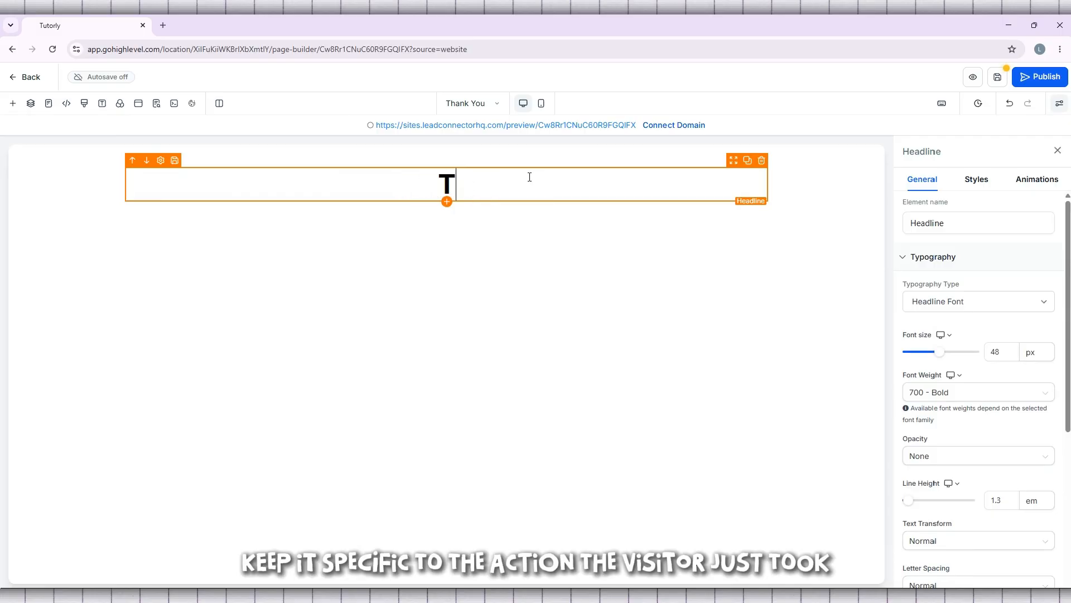
{"action": "type", "text": "hank Y"}
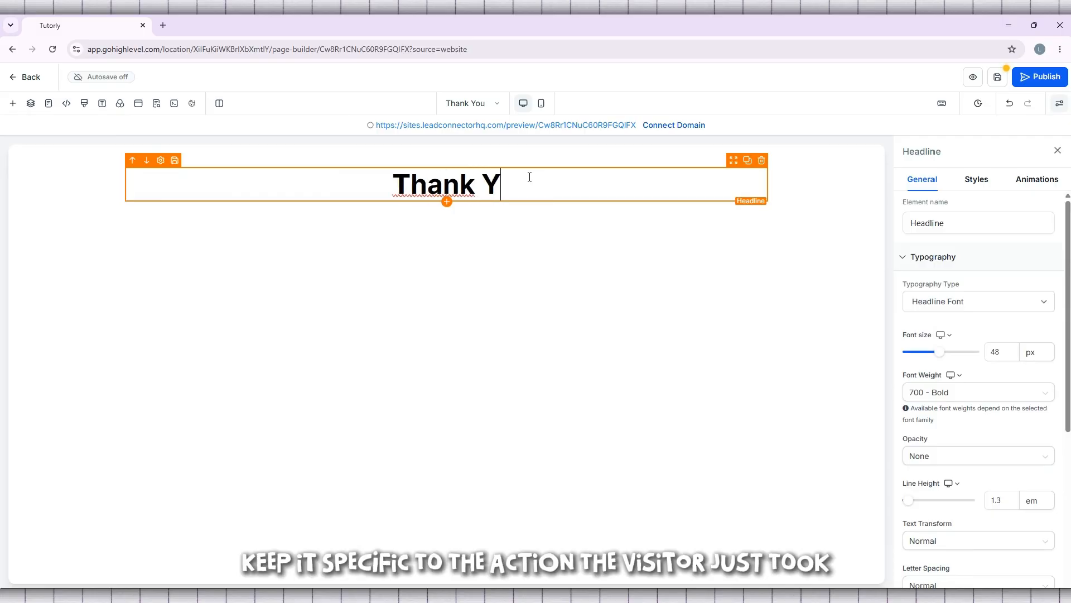
{"action": "type", "text": "ou"}
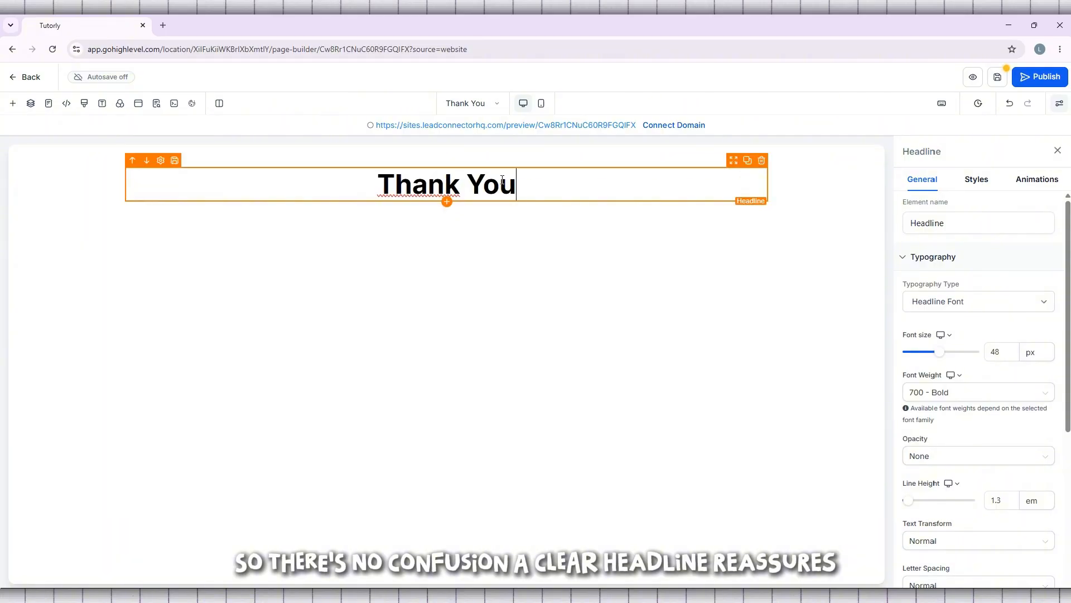
{"action": "left_click", "coordinate": [441, 306]}
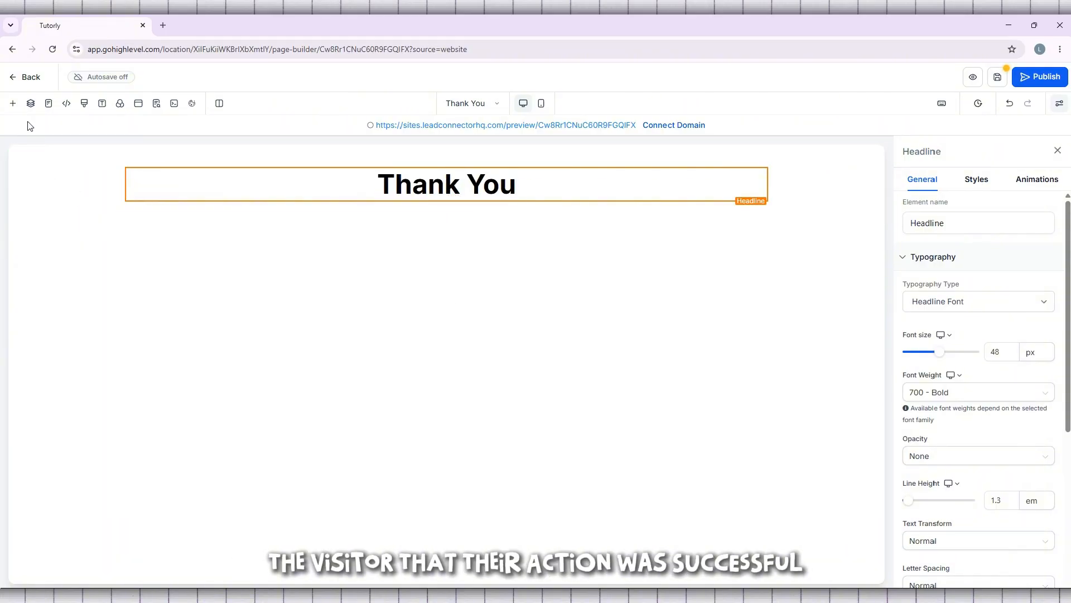
Add a Paragraph element below the Thank You headline.
{"action": "left_click", "coordinate": [15, 103]}
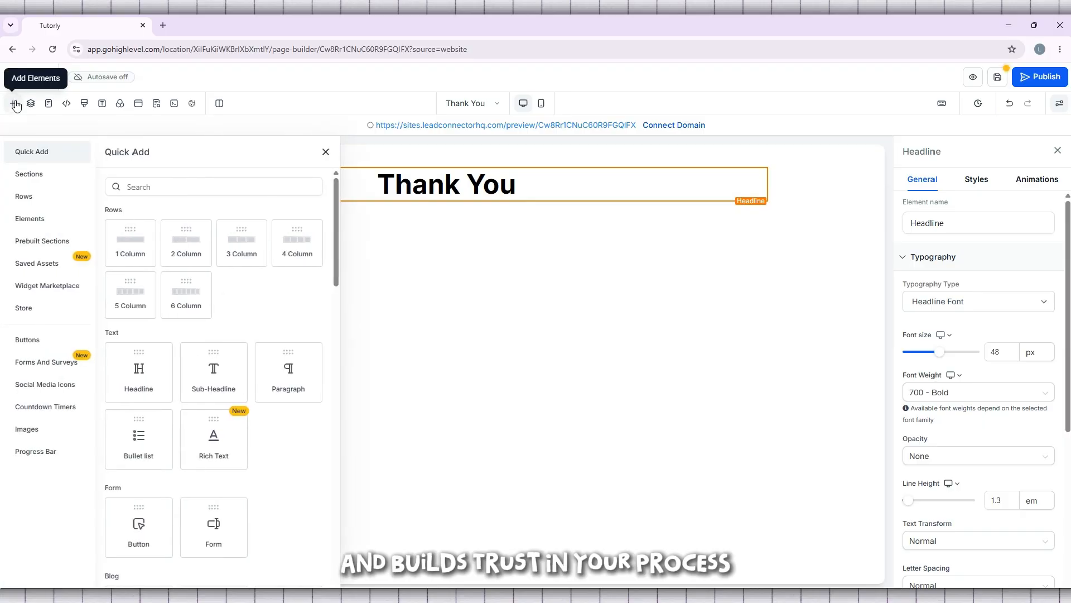
{"action": "scroll", "coordinate": [287, 317], "scroll_direction": "down", "scroll_amount": 1}
{"action": "scroll", "coordinate": [286, 317], "scroll_direction": "down", "scroll_amount": 5}
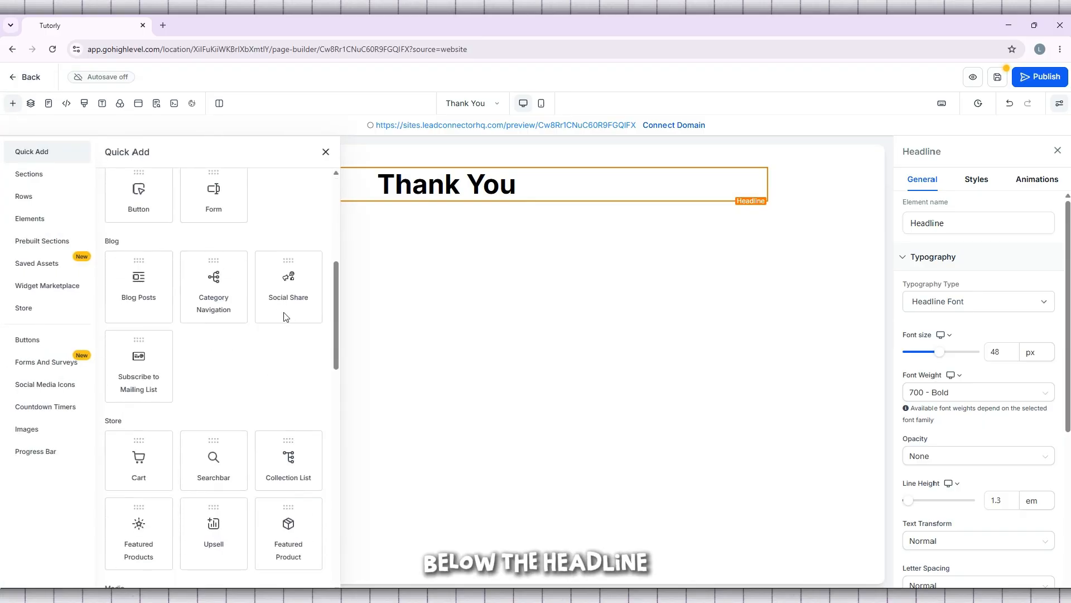
{"action": "scroll", "coordinate": [285, 315], "scroll_direction": "up", "scroll_amount": 6}
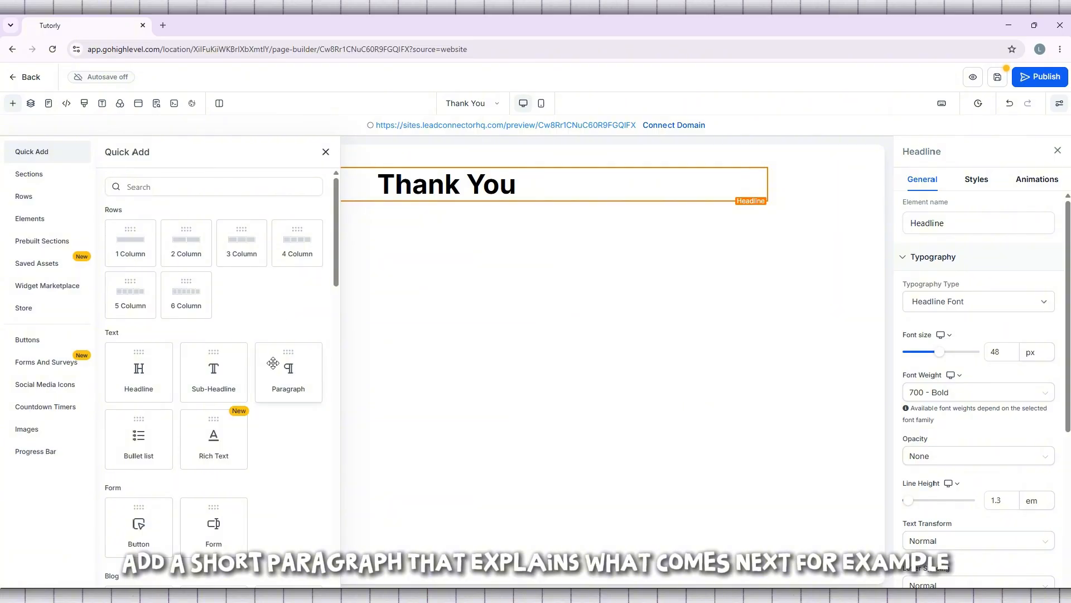
{"action": "left_click_drag", "start_coordinate": [275, 370], "coordinate": [429, 351]}
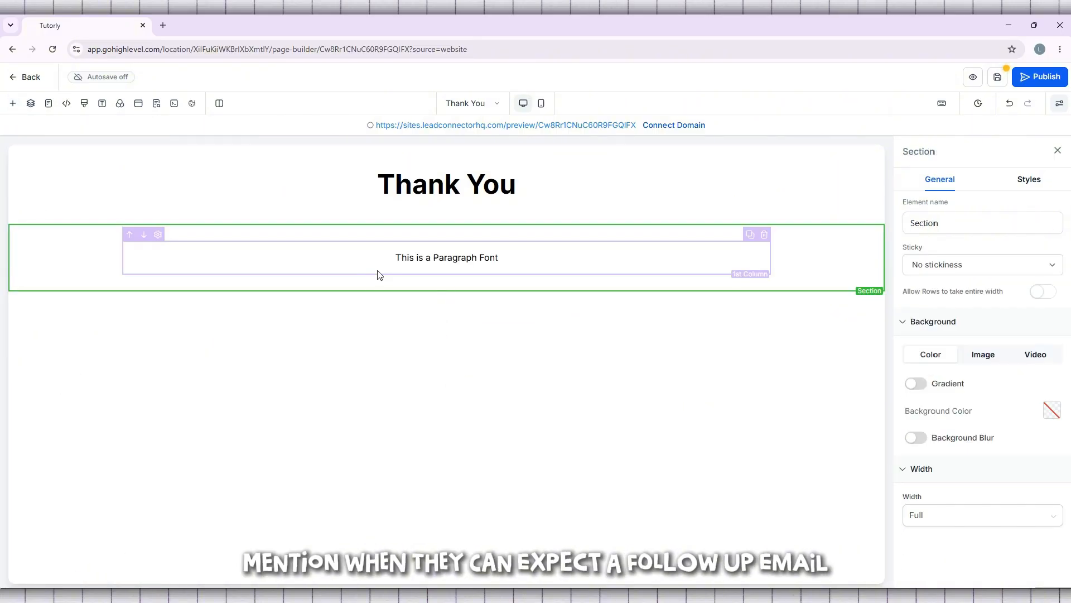
Replace the paragraph's placeholder with a message beginning "We truly appreciate you taking the time to connect with us" and ending "We look forward to speaking with you soon!".
{"action": "left_click", "coordinate": [422, 257]}
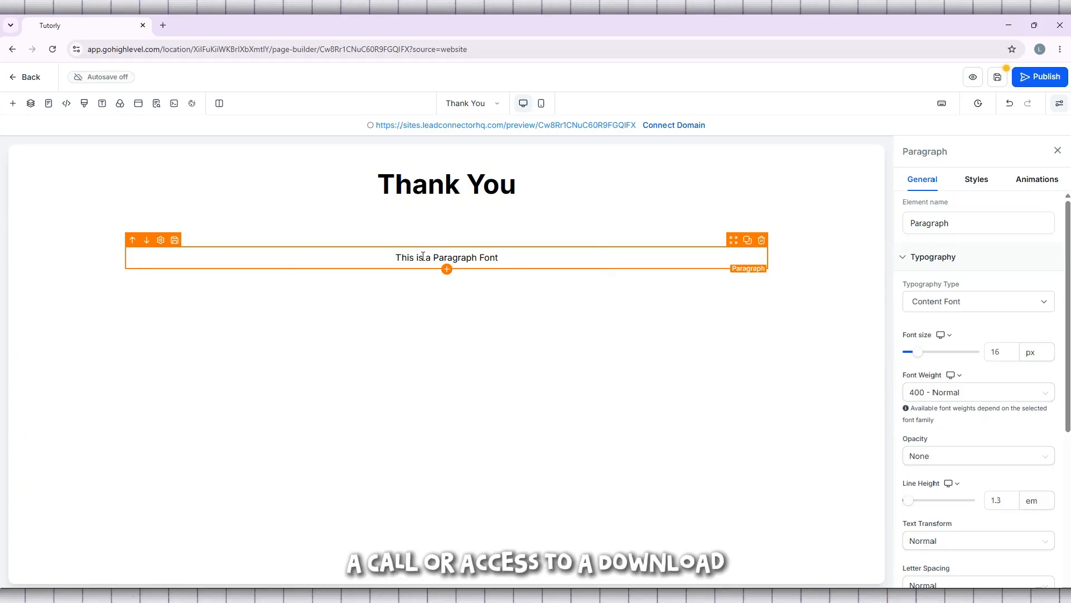
{"action": "double_click", "coordinate": [423, 257]}
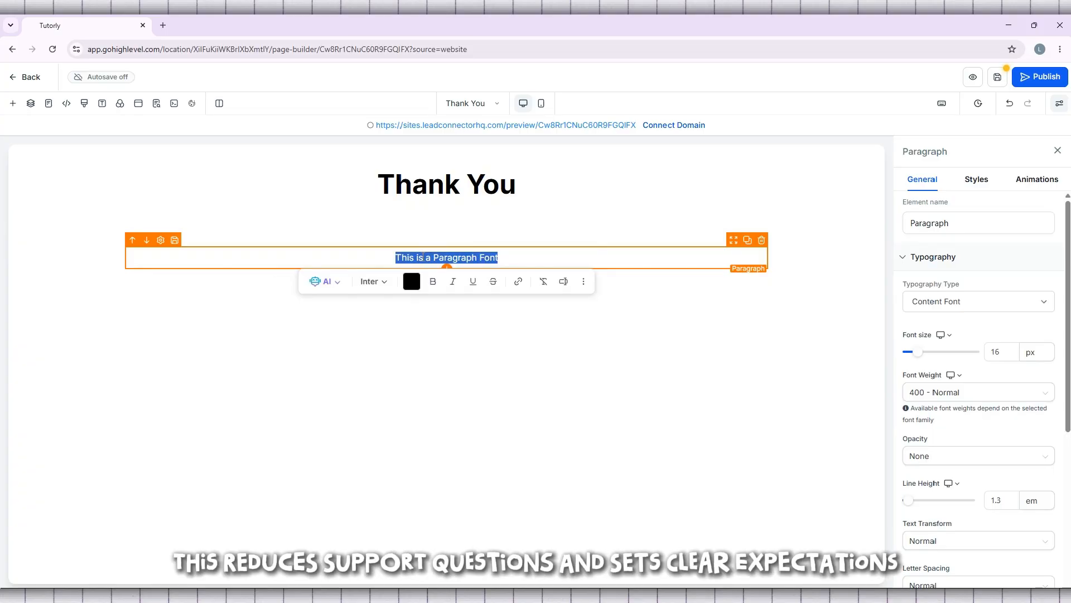
{"action": "type", "text": "We truly appreciate you taking the time to connect with us. Your submission has been received, and a member of our team will be in touch with you shortly. In the meantime, feel free to explore our website or reach out to us directly if you have any urgent questions. We look forward to speaking with you soon!"}
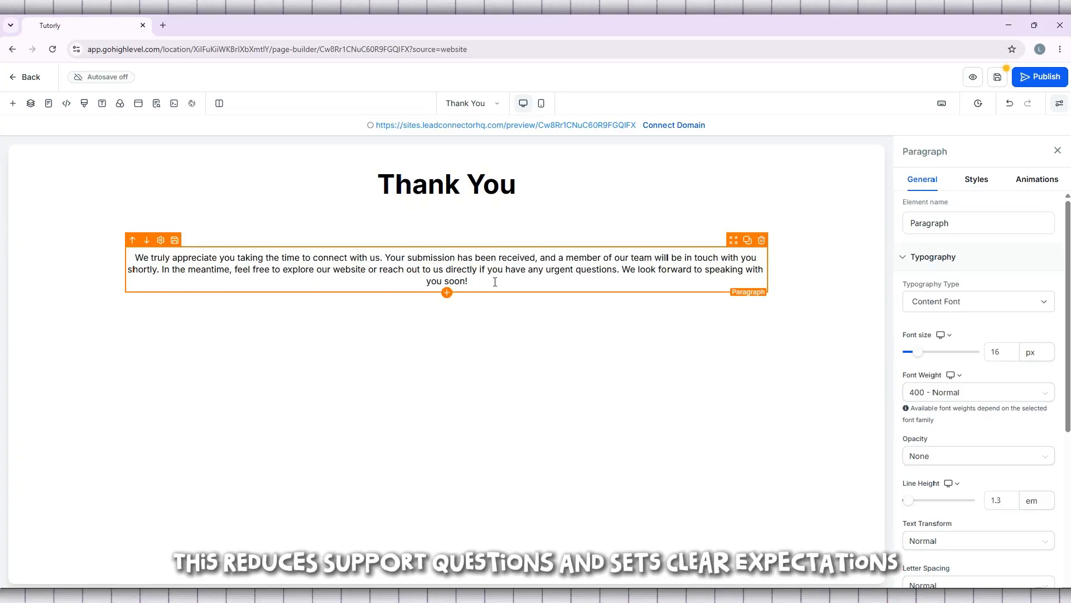
Set the thank-you message paragraph's font size to 40 px.
{"action": "left_click_drag", "start_coordinate": [484, 282], "coordinate": [115, 239]}
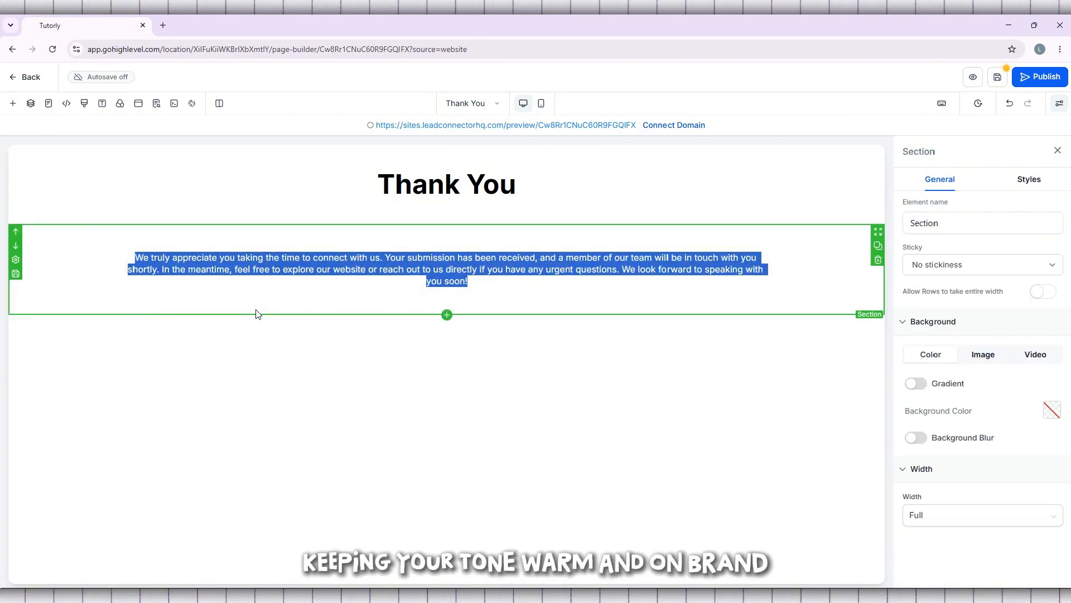
{"action": "left_click", "coordinate": [191, 263]}
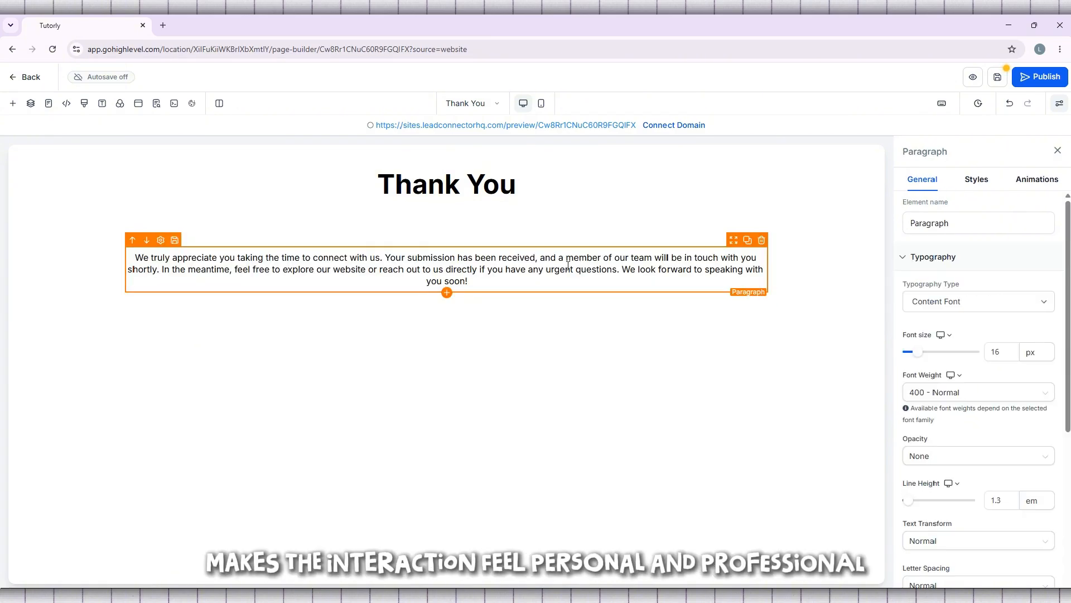
{"action": "left_click", "coordinate": [1005, 303]}
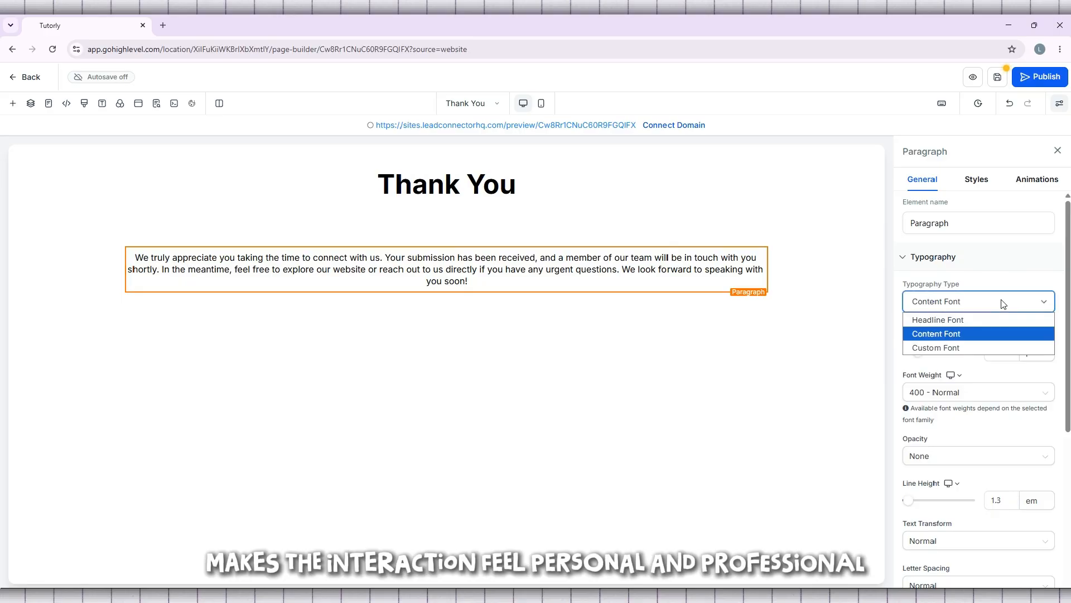
{"action": "left_click", "coordinate": [963, 375]}
{"action": "left_click", "coordinate": [1016, 350]}
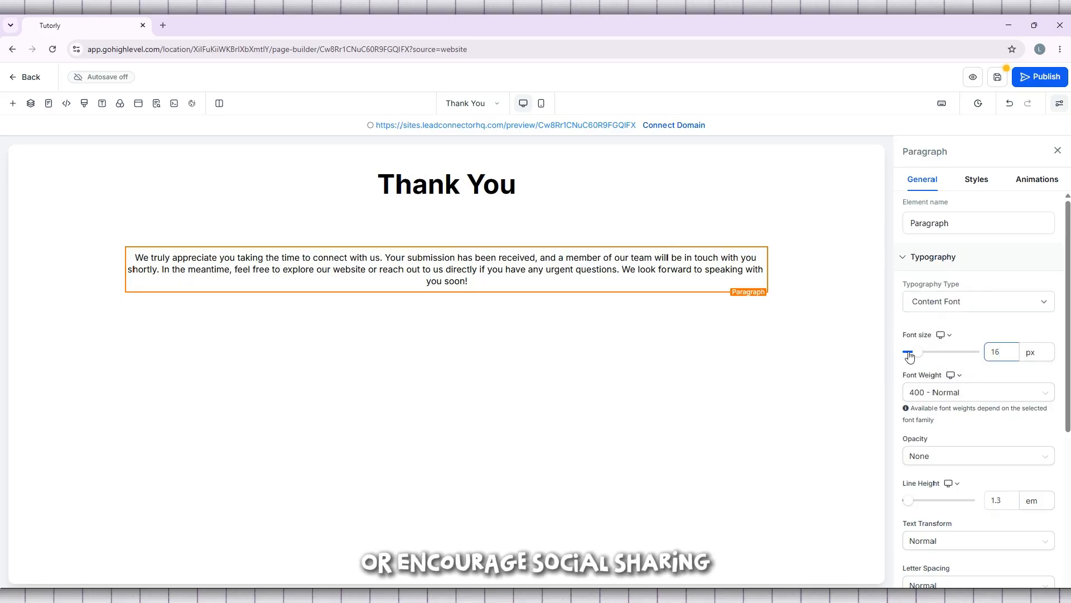
{"action": "left_click_drag", "start_coordinate": [910, 356], "coordinate": [934, 354]}
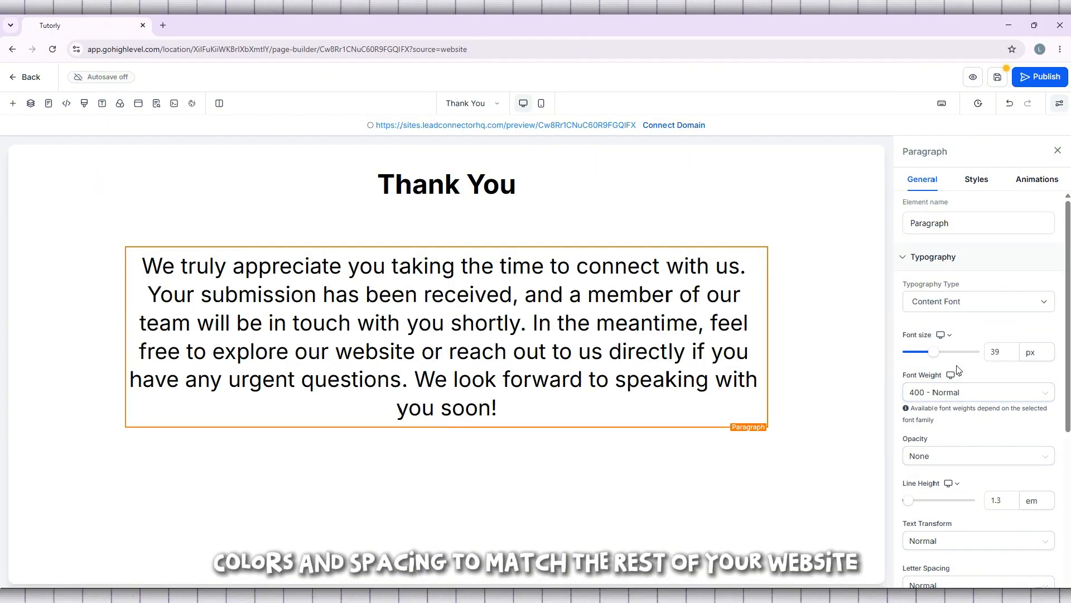
{"action": "scroll", "coordinate": [958, 366], "scroll_direction": "down", "scroll_amount": 1}
{"action": "scroll", "coordinate": [958, 366], "scroll_direction": "down", "scroll_amount": 1}
{"action": "left_click", "coordinate": [1010, 299]}
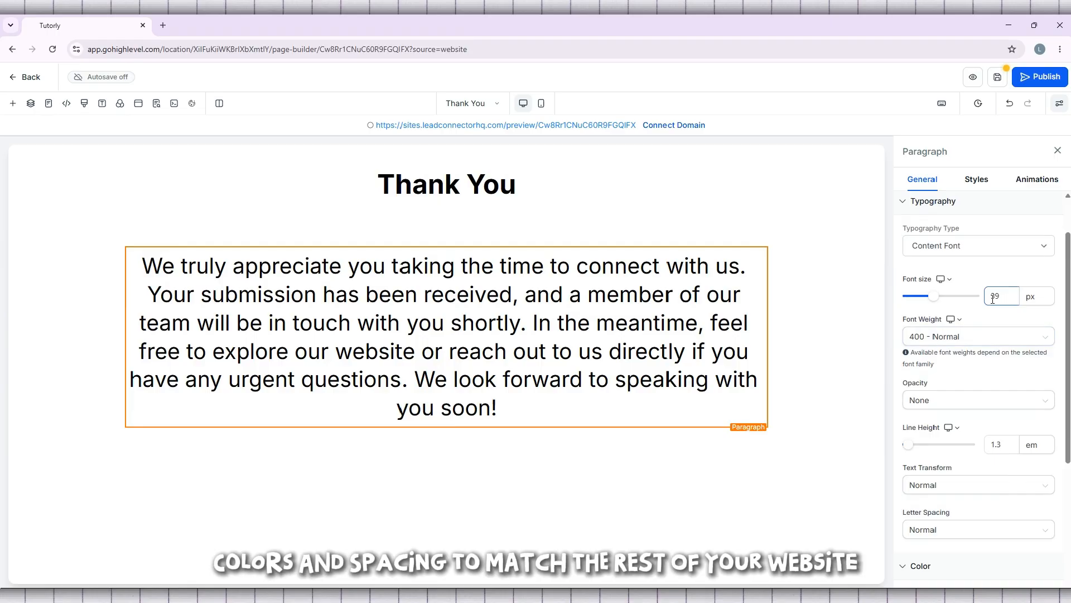
{"action": "left_click_drag", "start_coordinate": [933, 296], "coordinate": [933, 298]}
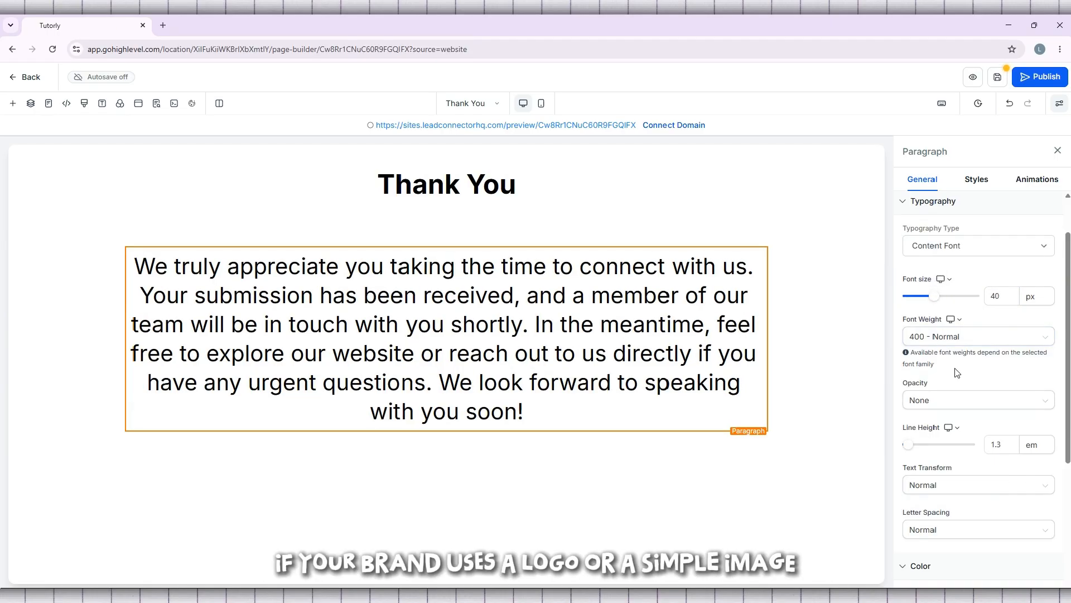
Set the Thank You headline's font weight to 900 - Heavy.
{"action": "left_click", "coordinate": [534, 192]}
{"action": "left_click", "coordinate": [533, 192]}
{"action": "scroll", "coordinate": [986, 274], "scroll_direction": "down", "scroll_amount": 2}
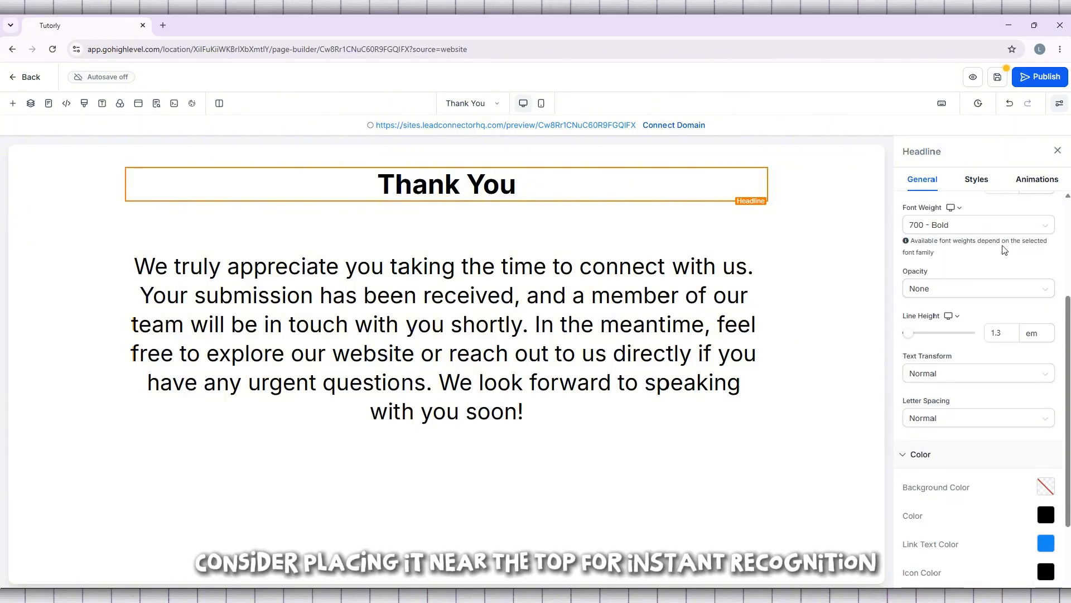
{"action": "left_click", "coordinate": [959, 225]}
{"action": "scroll", "coordinate": [967, 293], "scroll_direction": "down", "scroll_amount": 1}
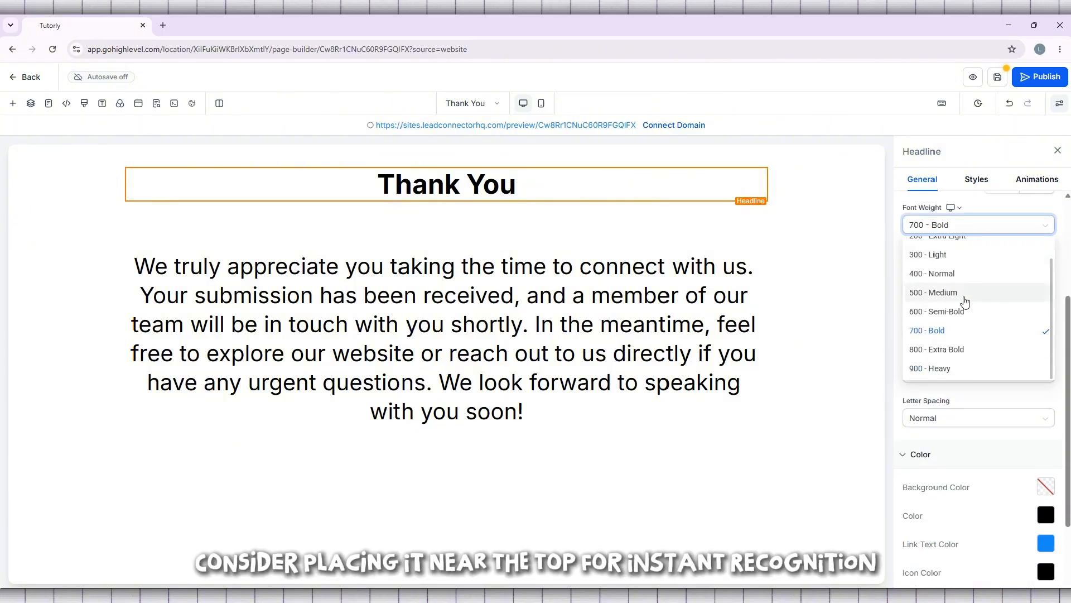
{"action": "left_click", "coordinate": [947, 368]}
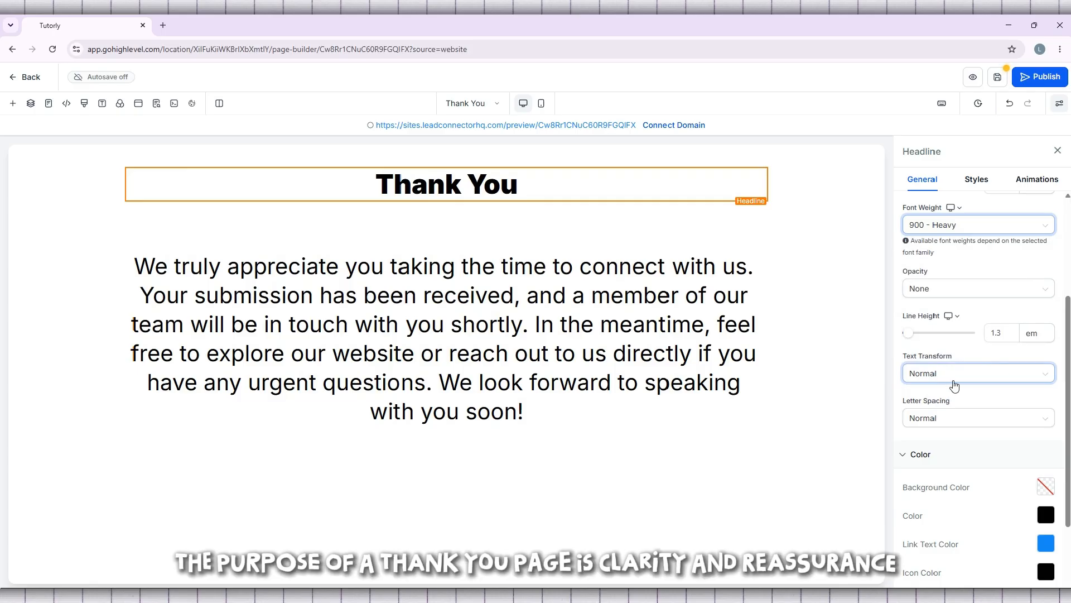
Set the headline's link text color to the default Teal (#81e6d9).
{"action": "scroll", "coordinate": [1039, 431], "scroll_direction": "down", "scroll_amount": 1}
{"action": "scroll", "coordinate": [1039, 431], "scroll_direction": "down", "scroll_amount": 2}
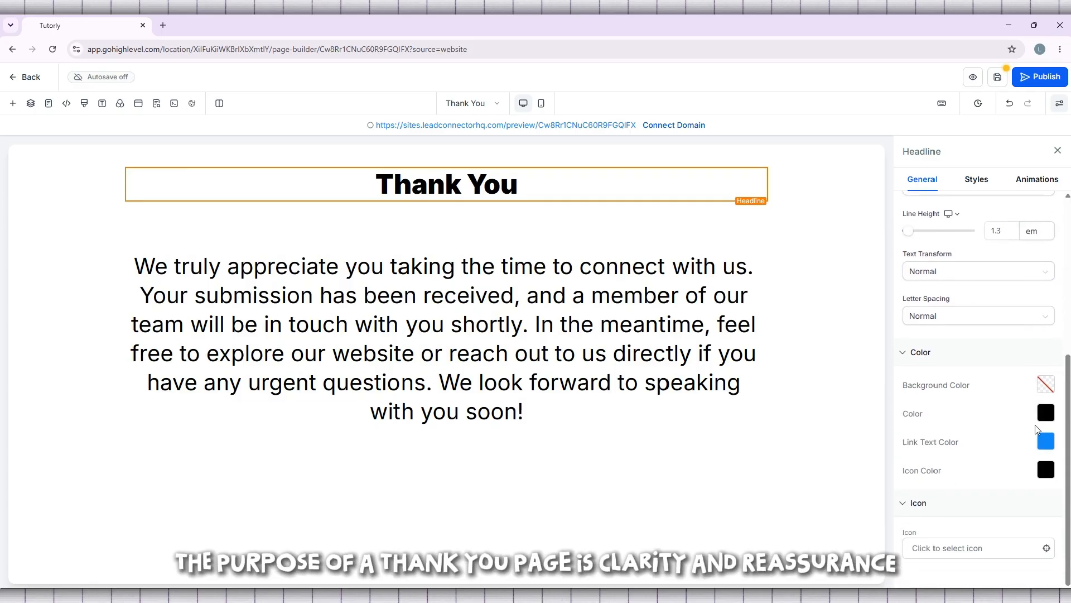
{"action": "left_click", "coordinate": [1046, 442]}
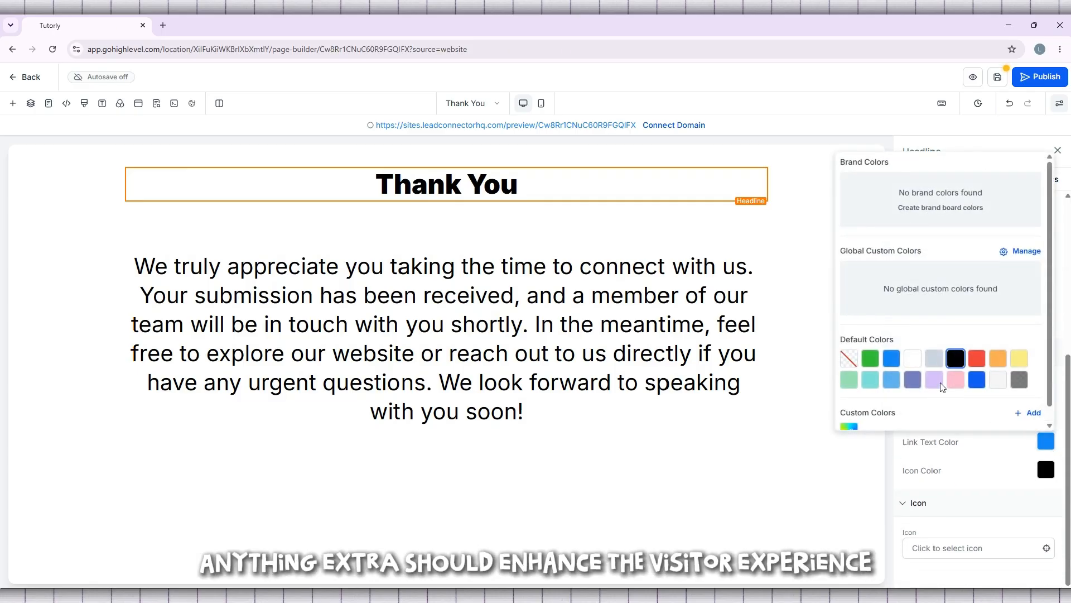
{"action": "left_click", "coordinate": [870, 379]}
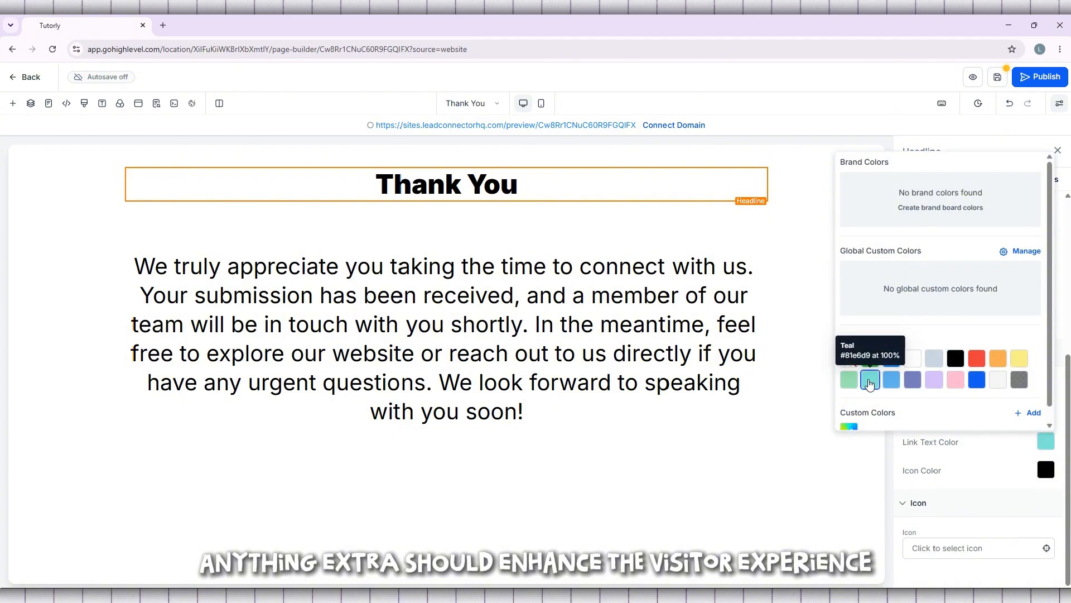
Recolor the Thank You headline's text to the light blue default color.
{"action": "triple_click", "coordinate": [503, 181]}
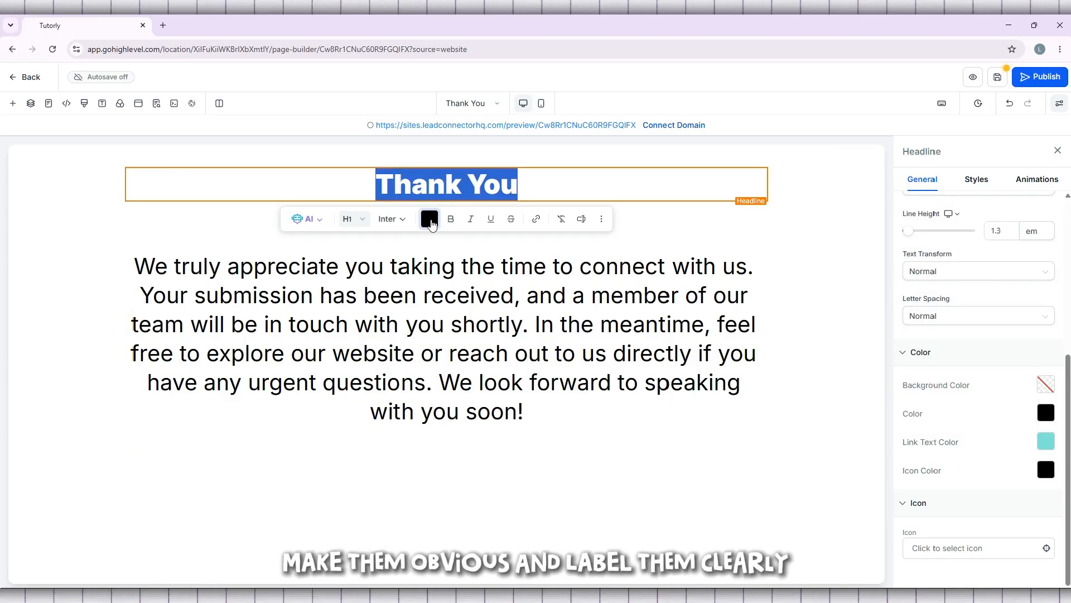
{"action": "left_click", "coordinate": [429, 219]}
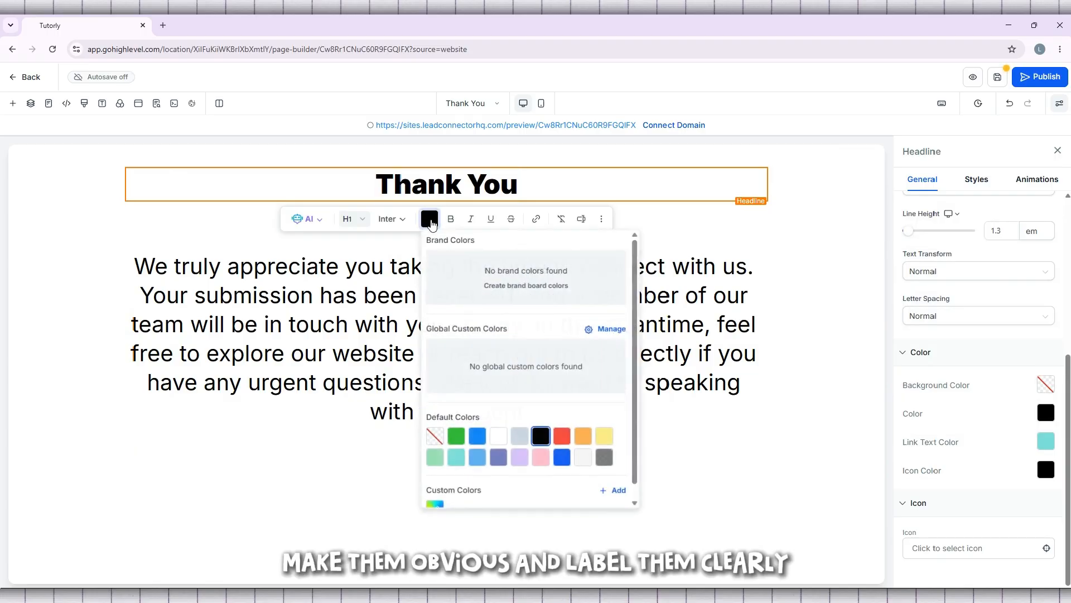
{"action": "left_click", "coordinate": [478, 457]}
{"action": "left_click", "coordinate": [566, 422]}
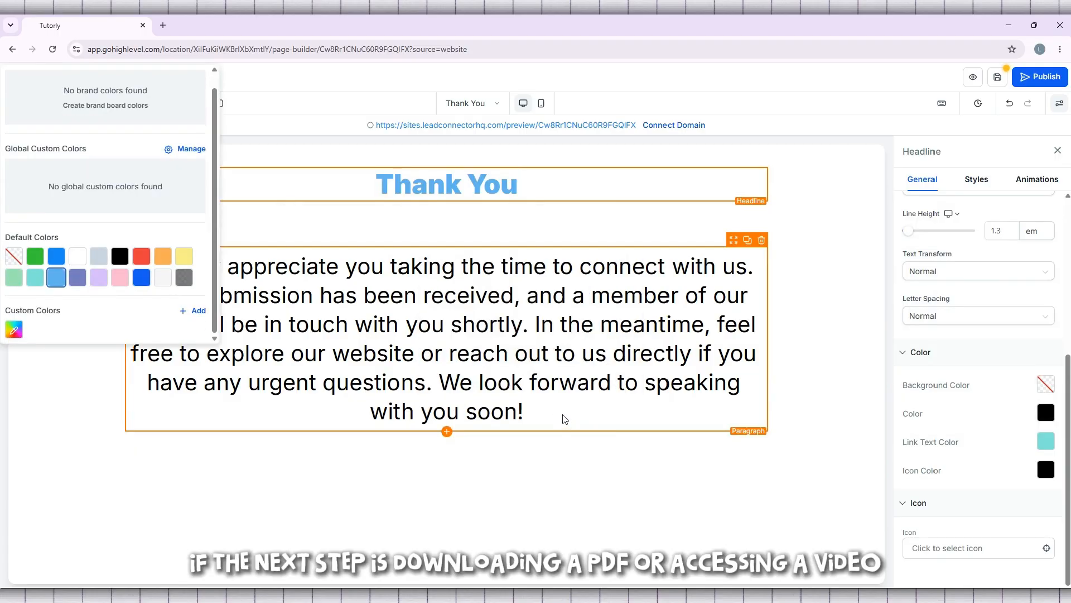
{"action": "left_click", "coordinate": [473, 174]}
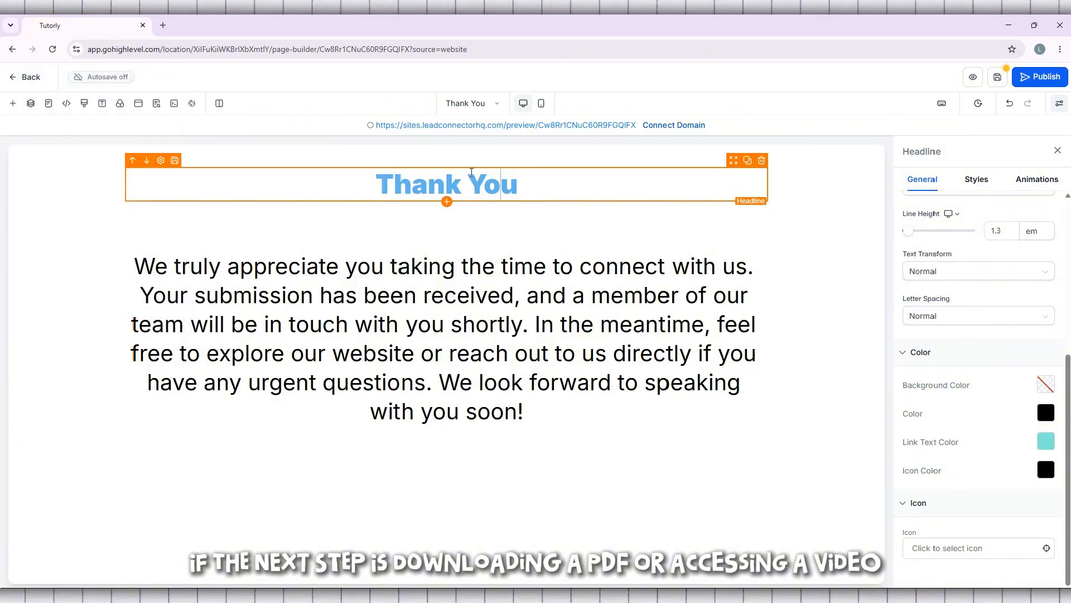
{"action": "triple_click", "coordinate": [471, 171]}
{"action": "left_click", "coordinate": [412, 174]}
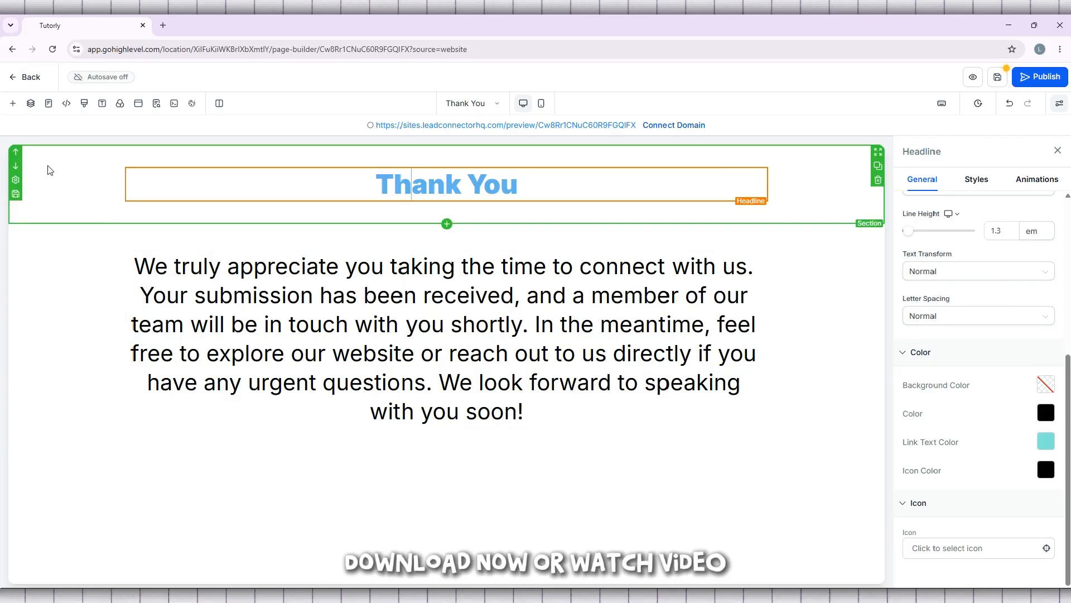
Add a Button element in its own section below the thank-you paragraph.
{"action": "left_click", "coordinate": [12, 103]}
{"action": "scroll", "coordinate": [239, 356], "scroll_direction": "down", "scroll_amount": 2}
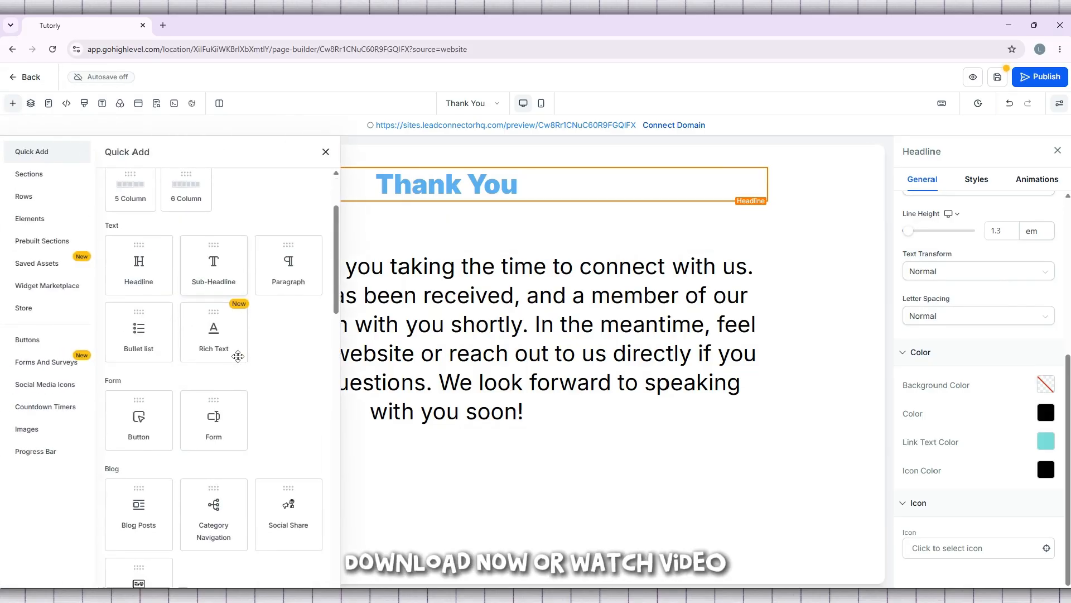
{"action": "left_click_drag", "start_coordinate": [135, 416], "coordinate": [444, 454]}
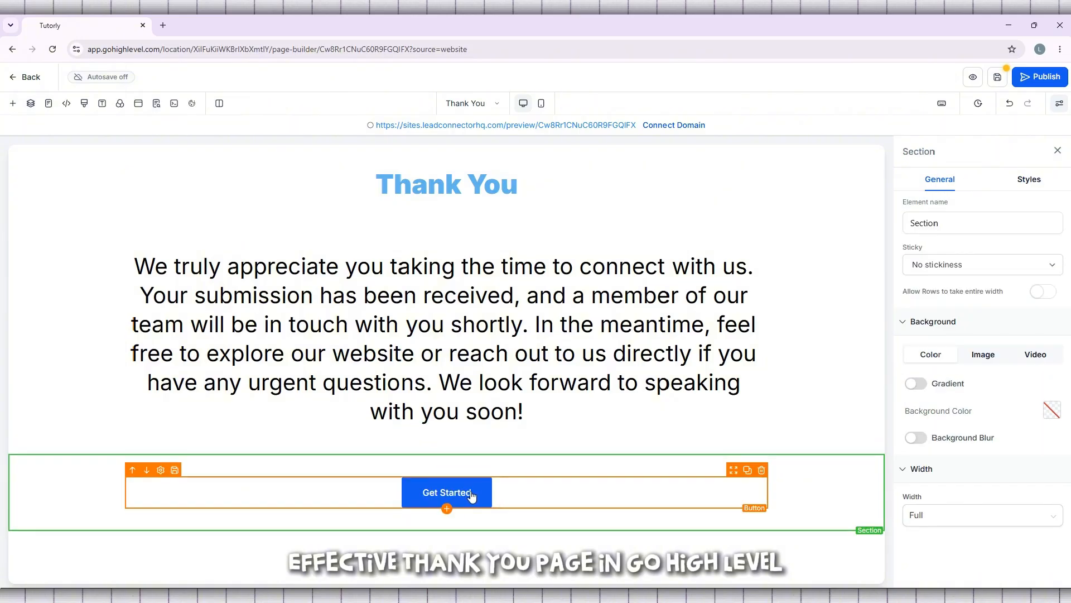